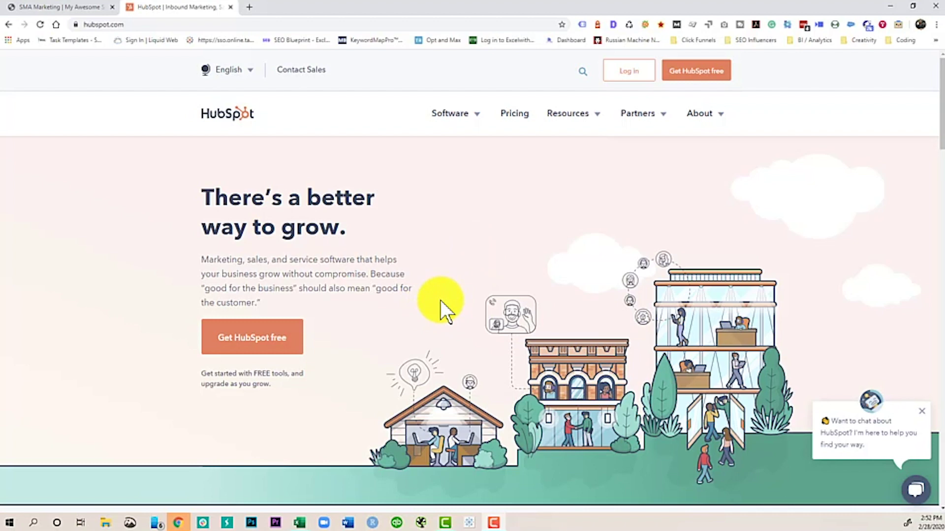
# Step: Sign up for a free HubSpot CRM account and connect it to the WordPress site
pyautogui.click(244, 339)
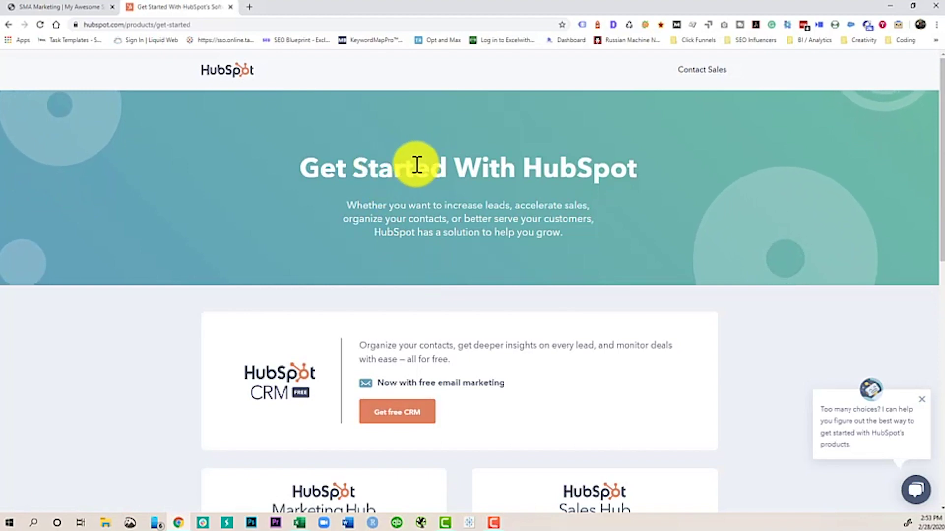
pyautogui.scroll(-3, 416, 175)
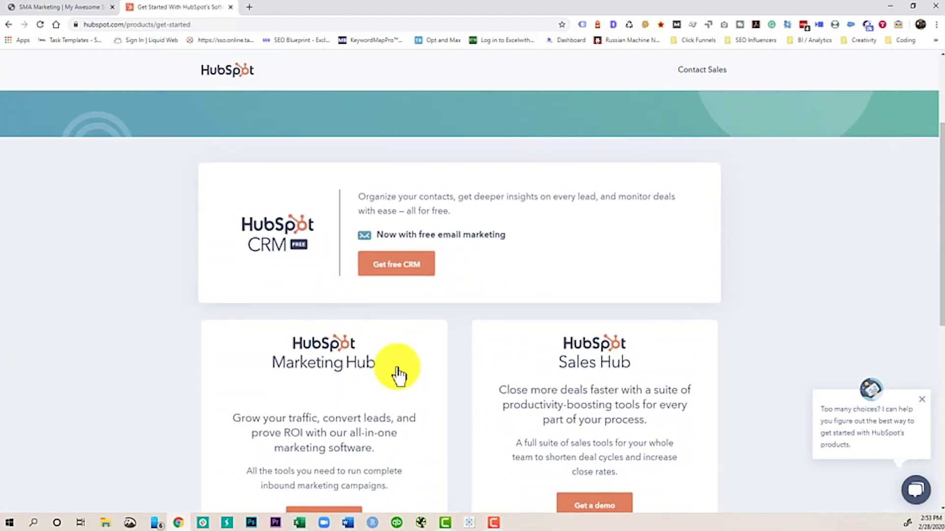
pyautogui.scroll(-2, 739, 269)
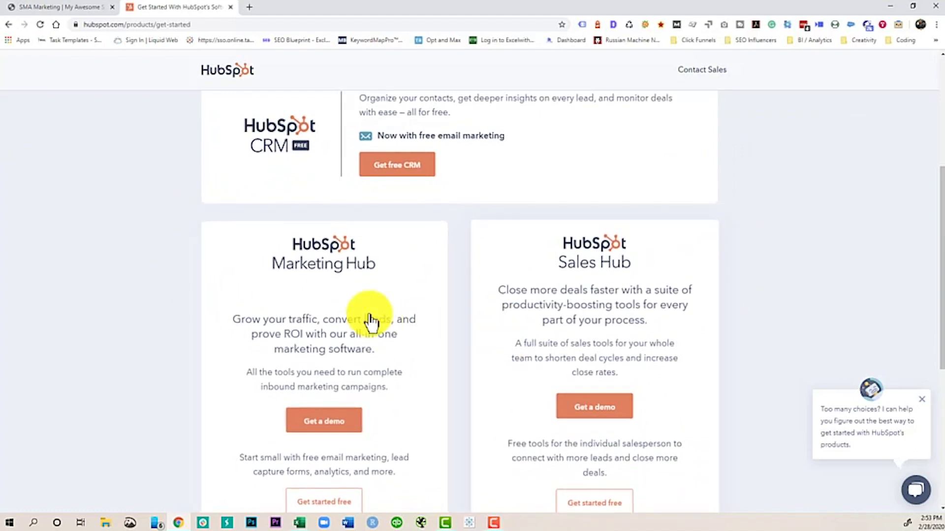
pyautogui.scroll(-1, 344, 275)
pyautogui.scroll(-1, 639, 280)
pyautogui.scroll(1, 689, 293)
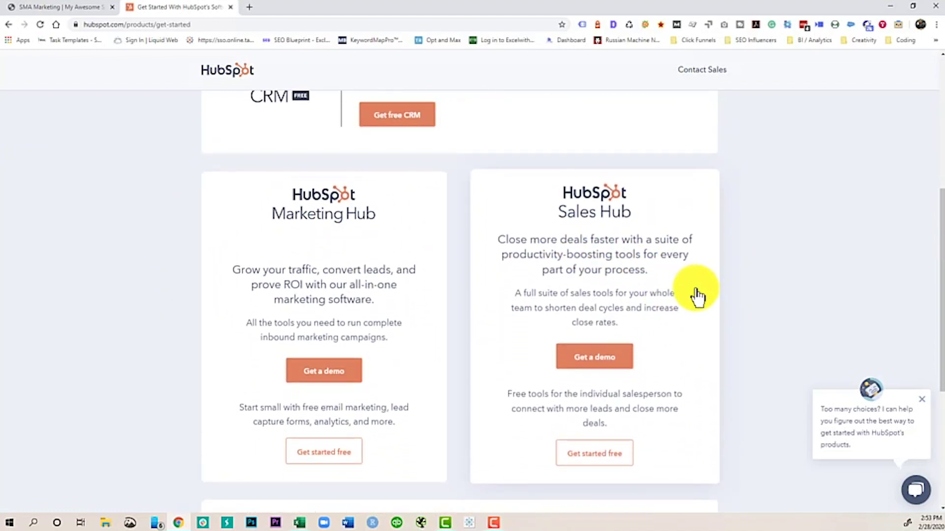
pyautogui.scroll(-4, 695, 295)
pyautogui.scroll(8, 525, 308)
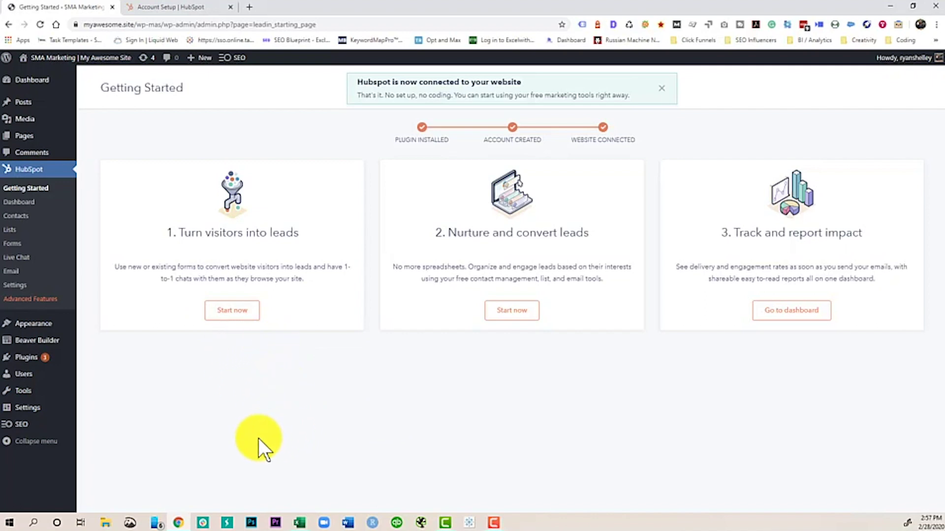
# Step: Start turning visitors into leads by creating a new HubSpot form
pyautogui.click(232, 311)
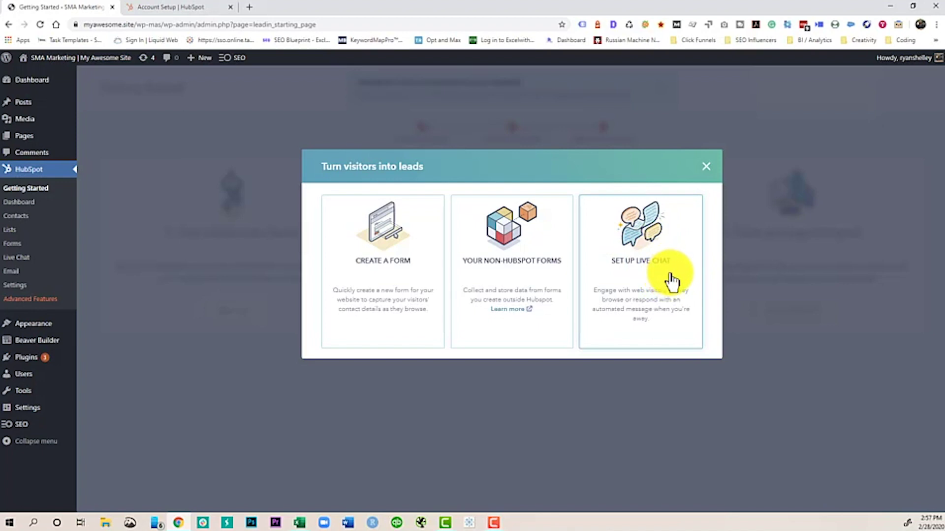
pyautogui.click(385, 259)
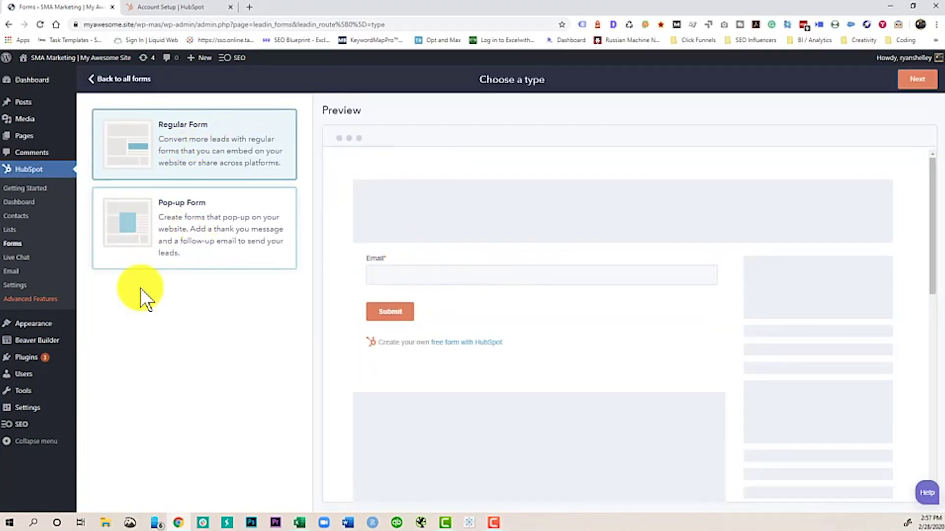
# Step: Choose Pop-up Form as the form type, then resize and re-maximize the browser window
pyautogui.click(177, 226)
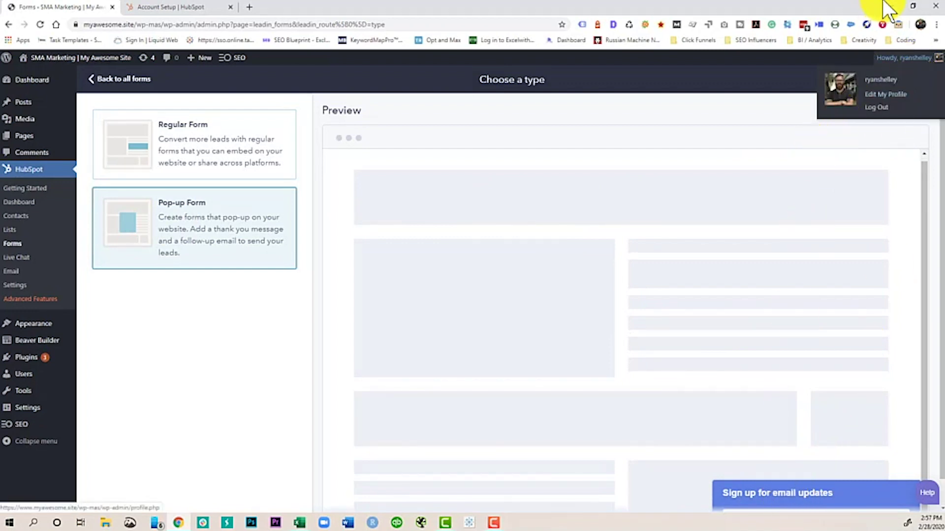
pyautogui.click(917, 7)
pyautogui.click(884, 37)
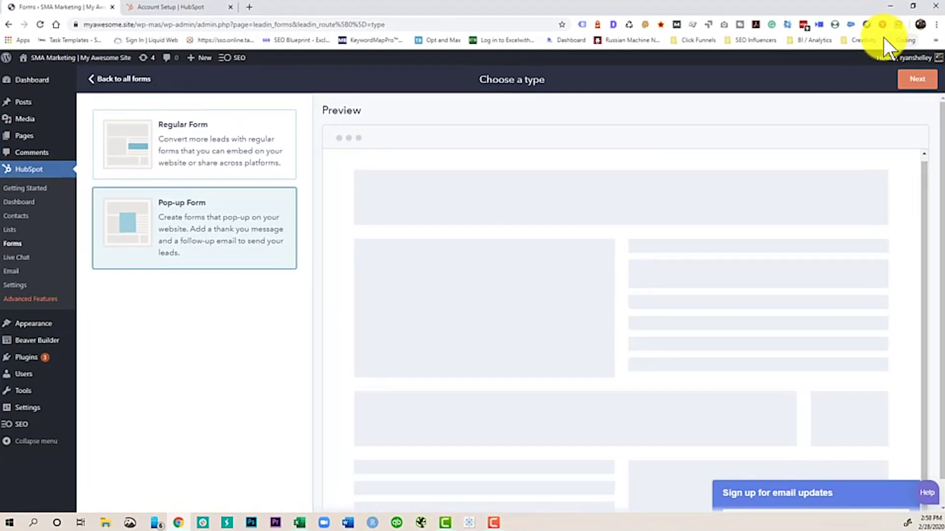
pyautogui.click(913, 6)
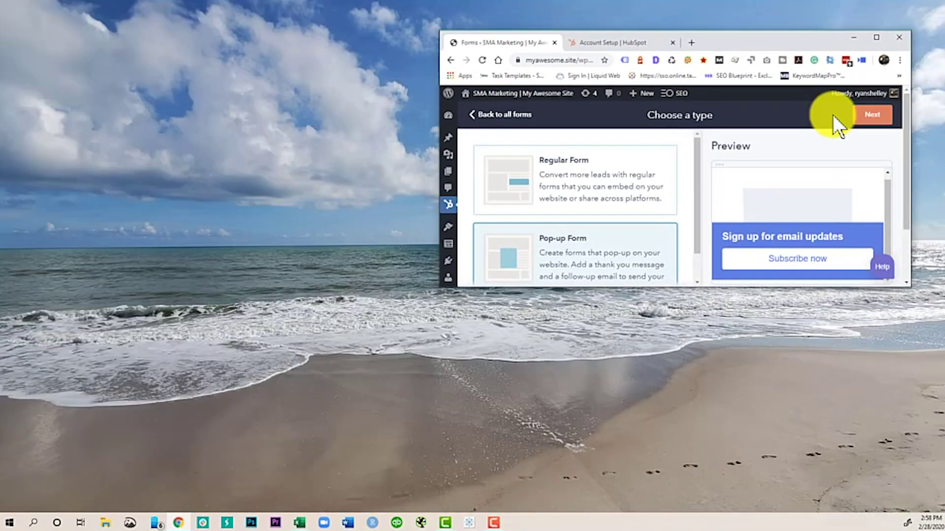
pyautogui.moveTo(440, 285); pyautogui.dragTo(32, 482)
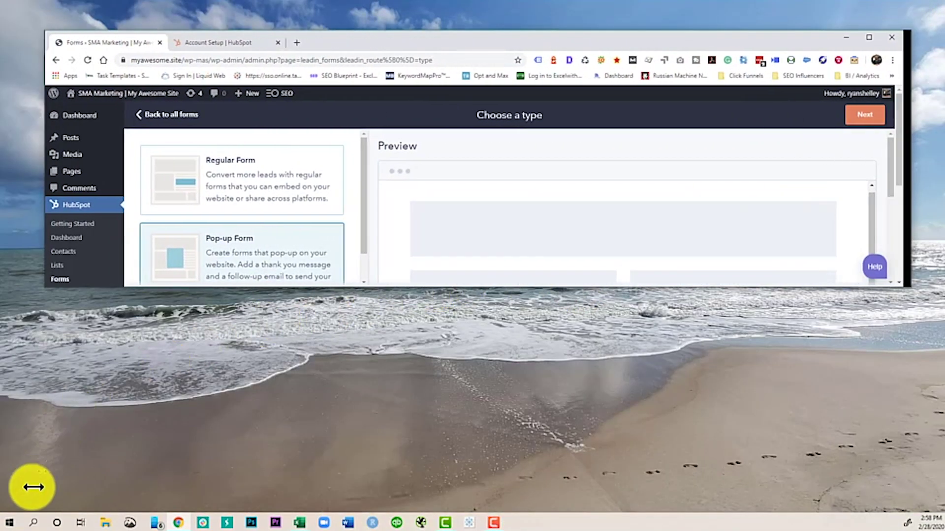
pyautogui.moveTo(506, 291); pyautogui.dragTo(500, 324)
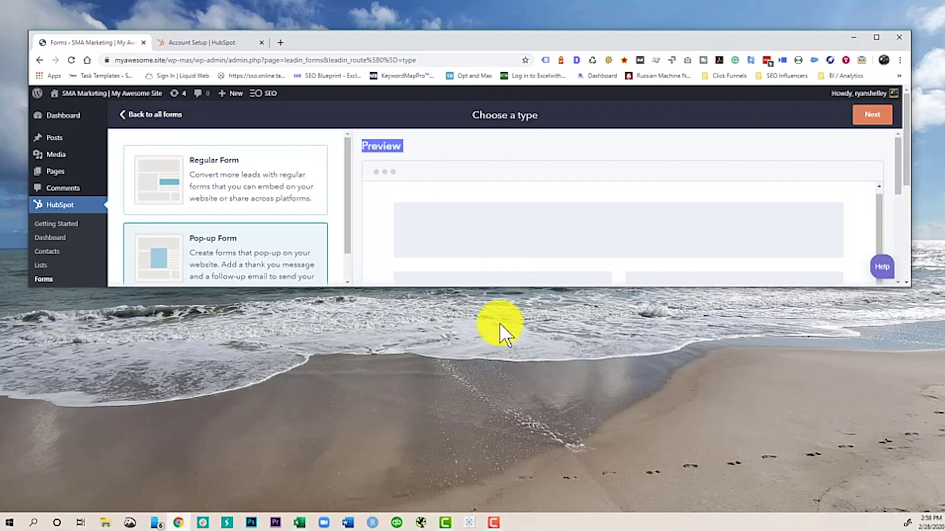
pyautogui.click(876, 38)
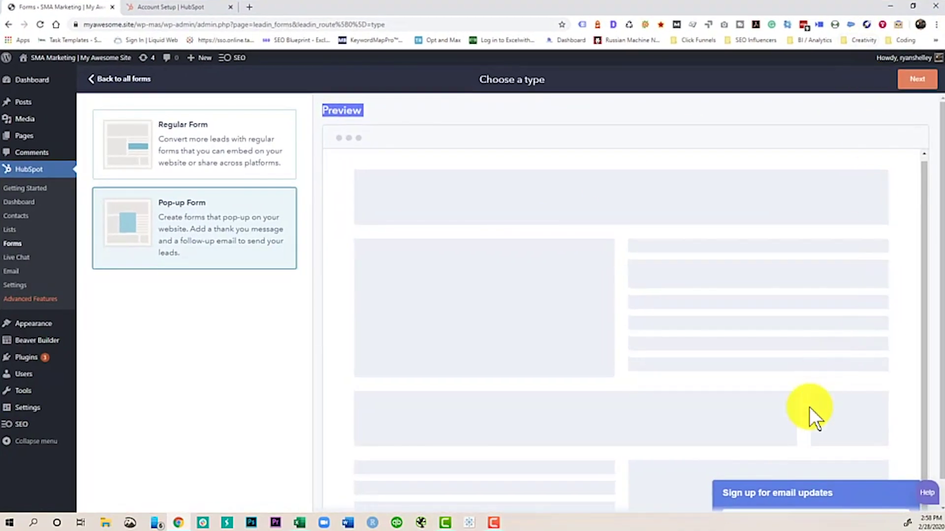
# Step: Change the callout headline to 'Download our Free Guide!'
pyautogui.click(919, 81)
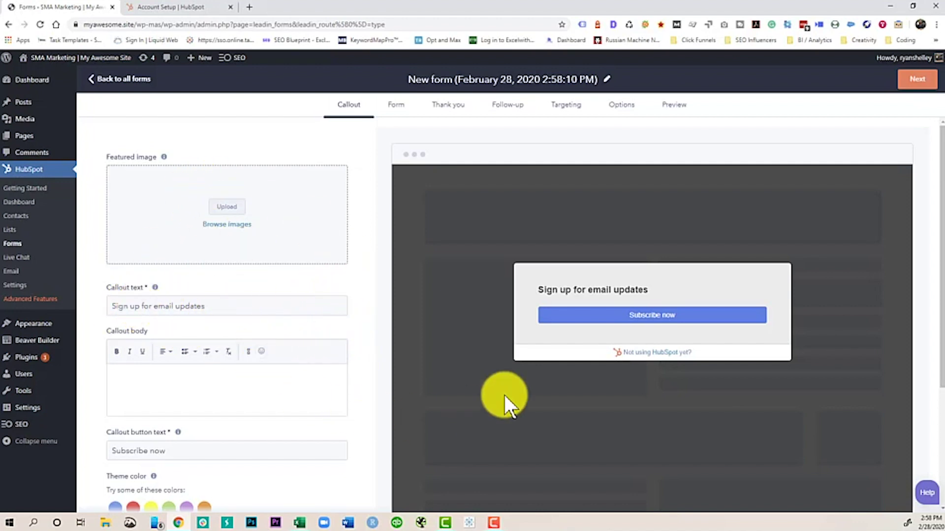
pyautogui.moveTo(220, 310); pyautogui.dragTo(98, 311)
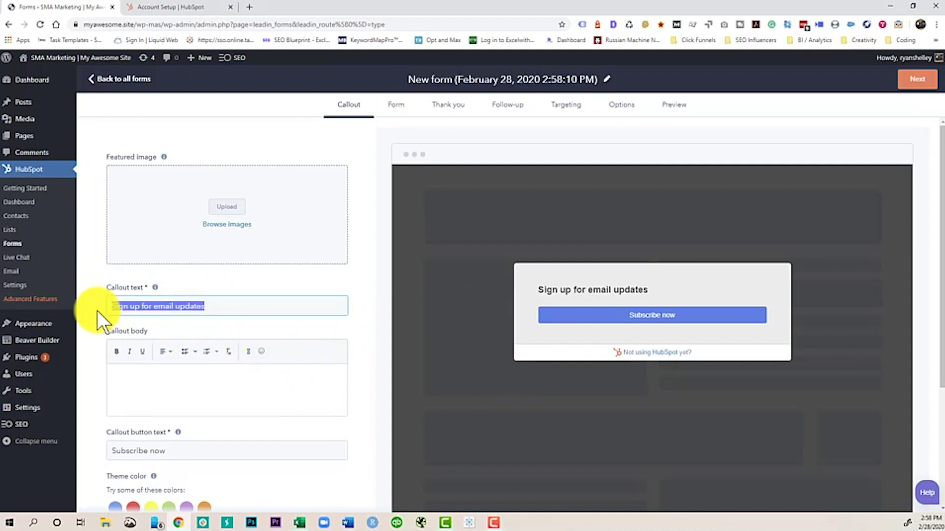
pyautogui.write('Downl')
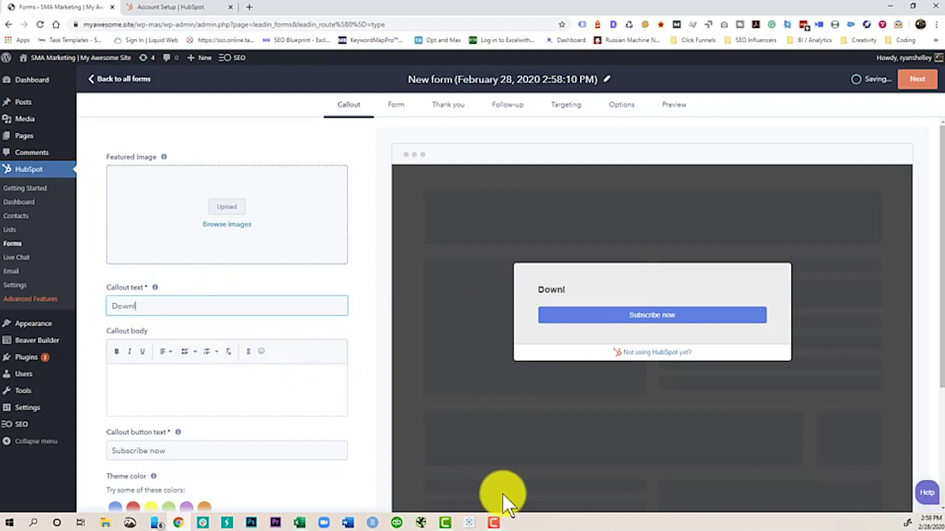
pyautogui.write('oad ot')
pyautogui.press('BackSpace')
pyautogui.write('ur Free Guide!')
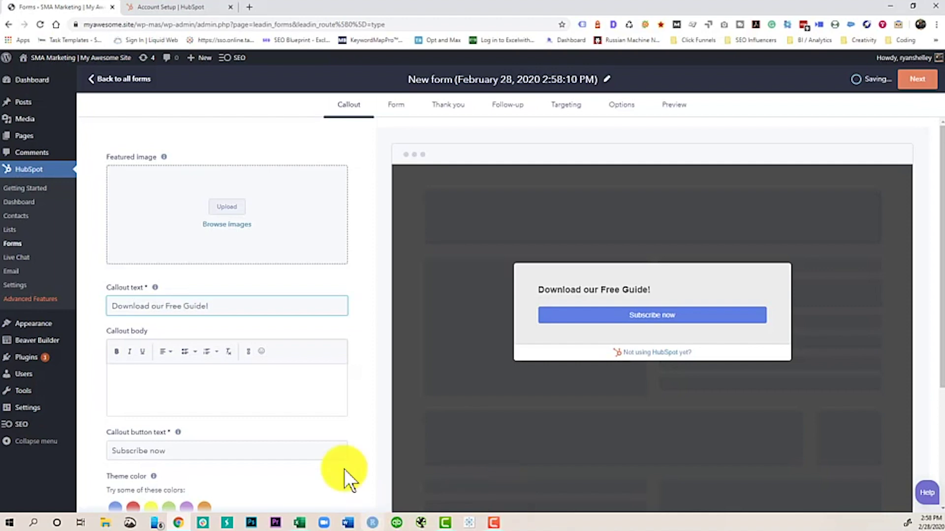
# Step: Add the growth-insights callout body text and rename the button to 'Get access'
pyautogui.click(200, 391)
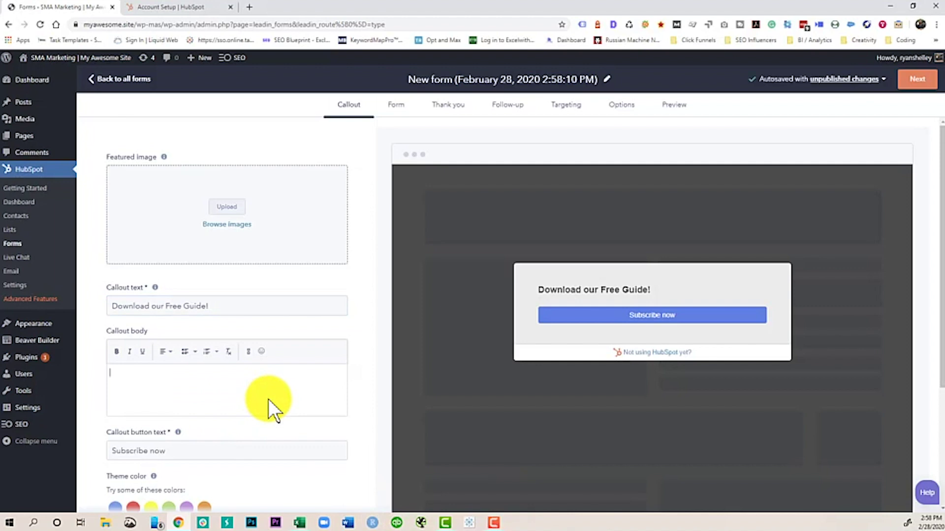
pyautogui.write('In this ')
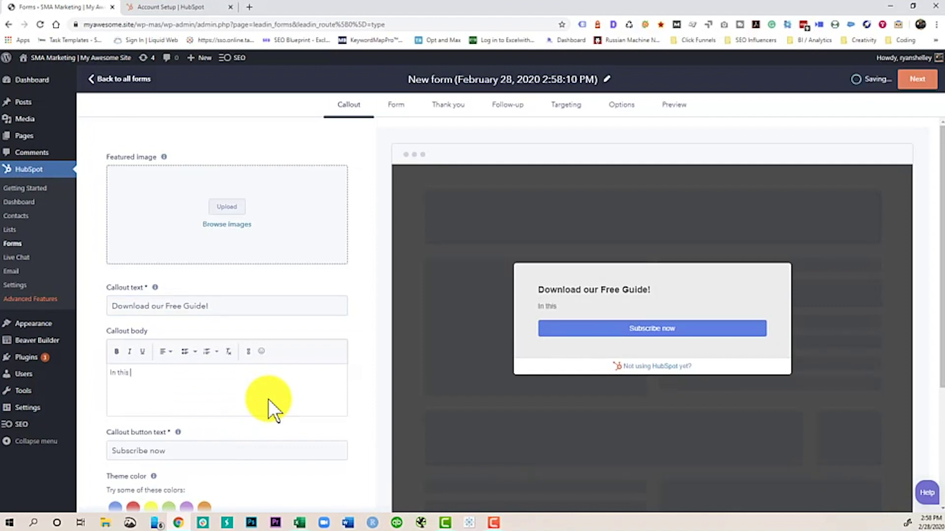
pyautogui.write('guide, we will give you ')
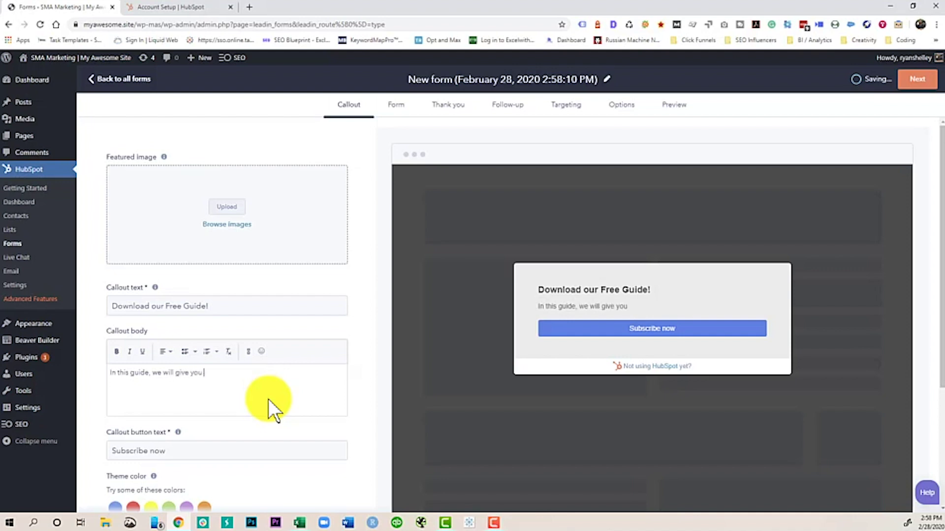
pyautogui.write('awesome insights into')
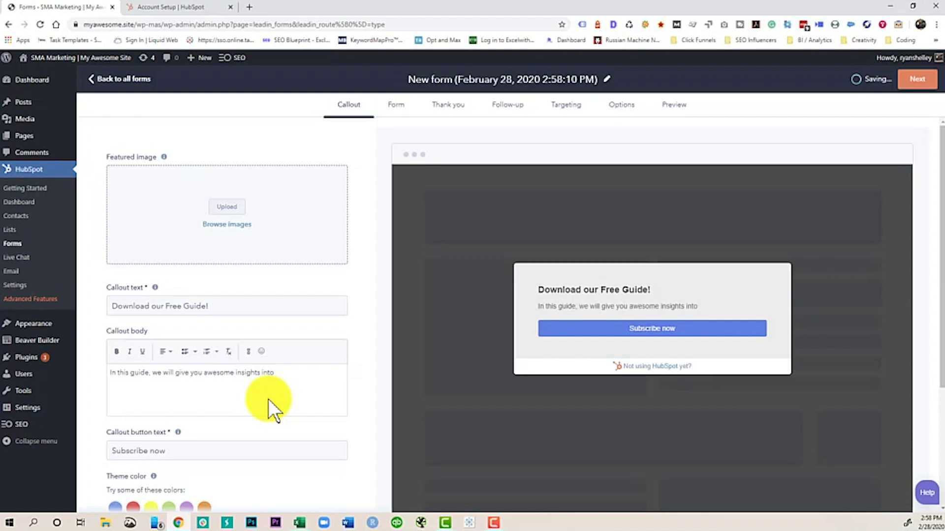
pyautogui.write(' growing your bu')
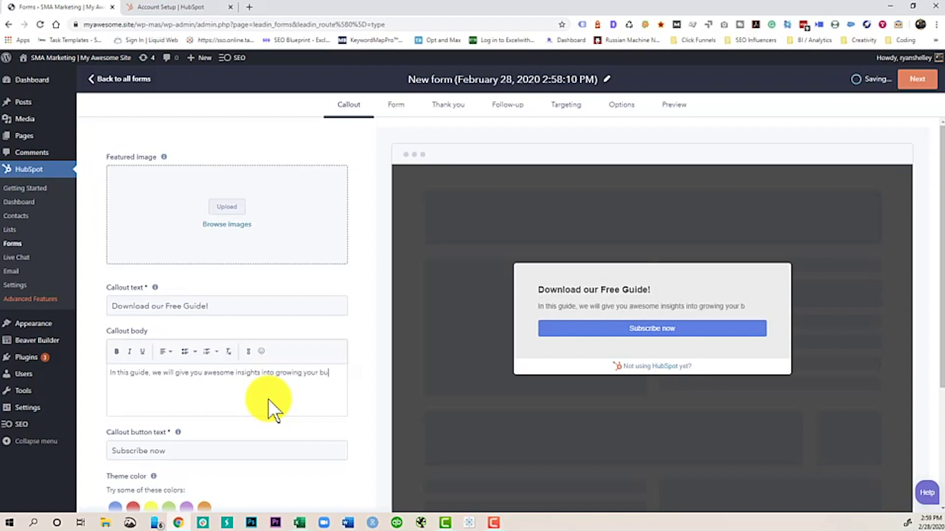
pyautogui.write('siness.')
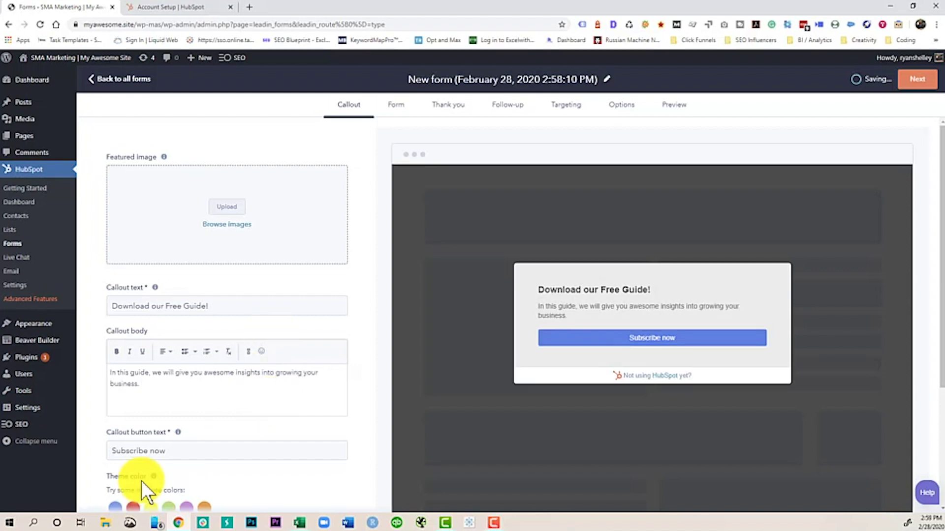
pyautogui.moveTo(175, 446); pyautogui.dragTo(93, 455)
pyautogui.write('Get')
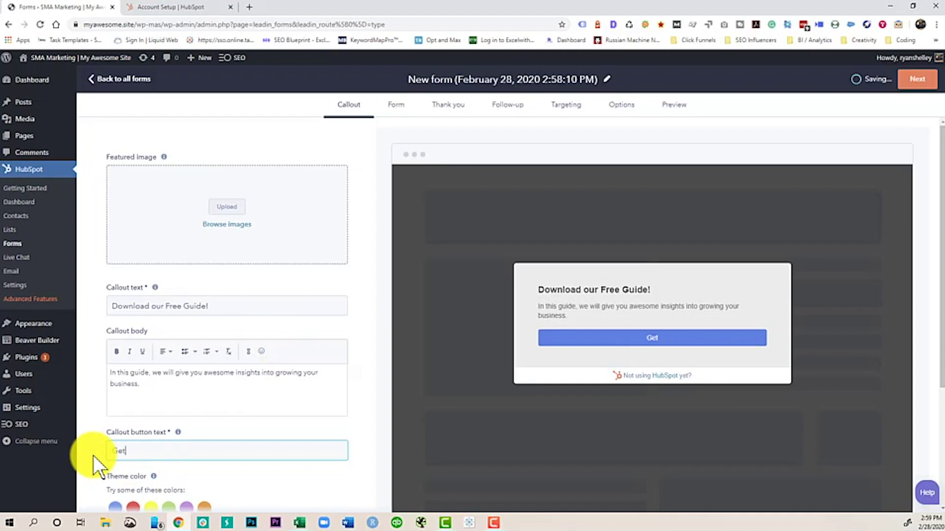
pyautogui.write(' access!')
pyautogui.scroll(-2, 329, 402)
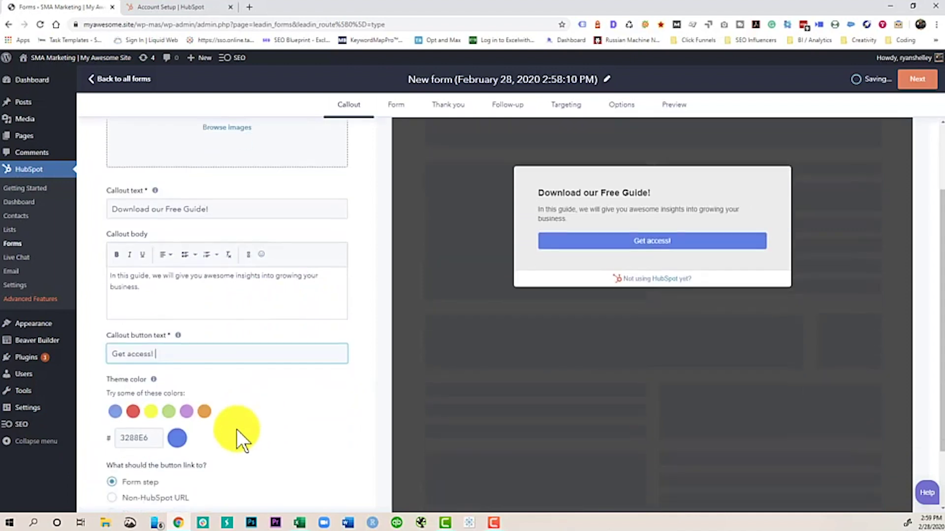
pyautogui.moveTo(158, 438); pyautogui.dragTo(126, 438)
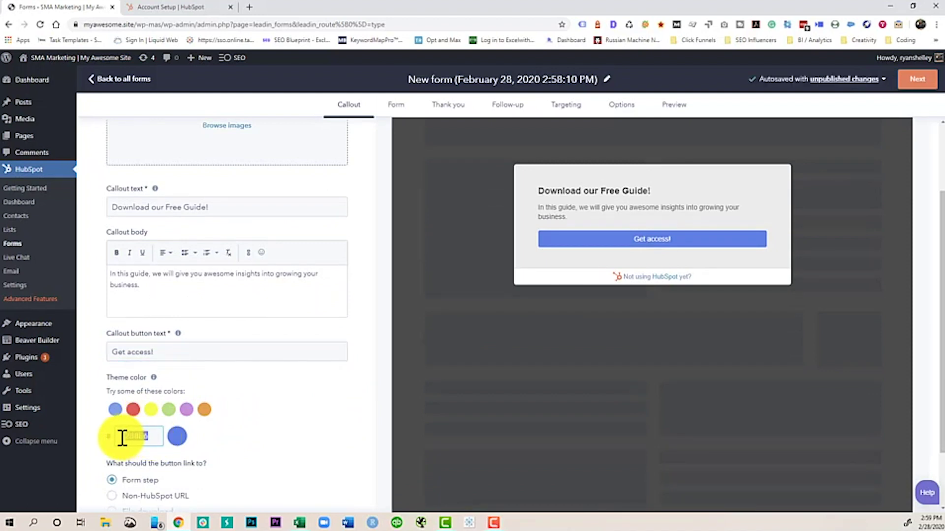
pyautogui.write('00a99d')
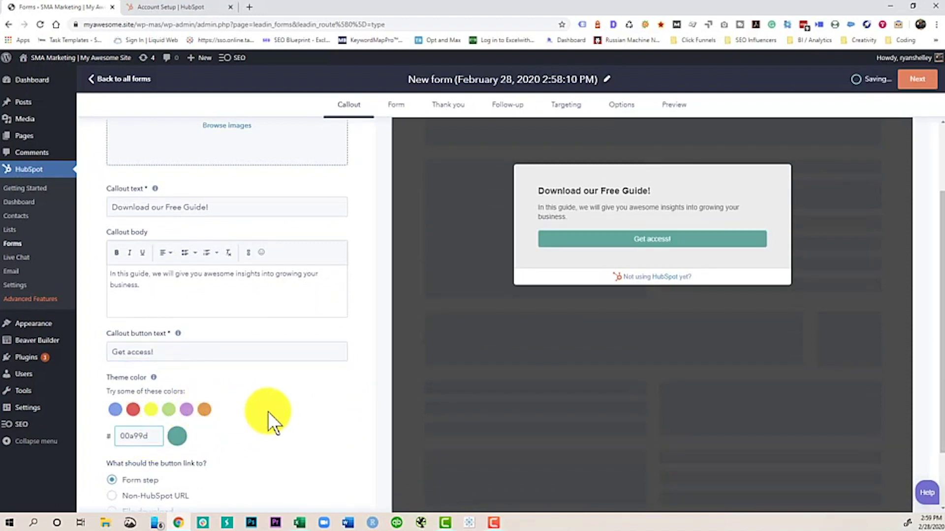
pyautogui.click(267, 412)
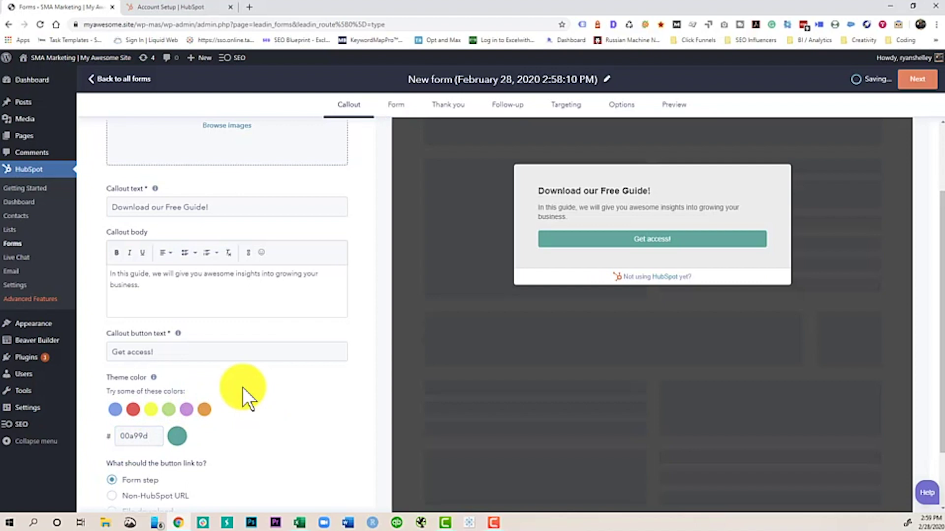
pyautogui.scroll(-1, 246, 394)
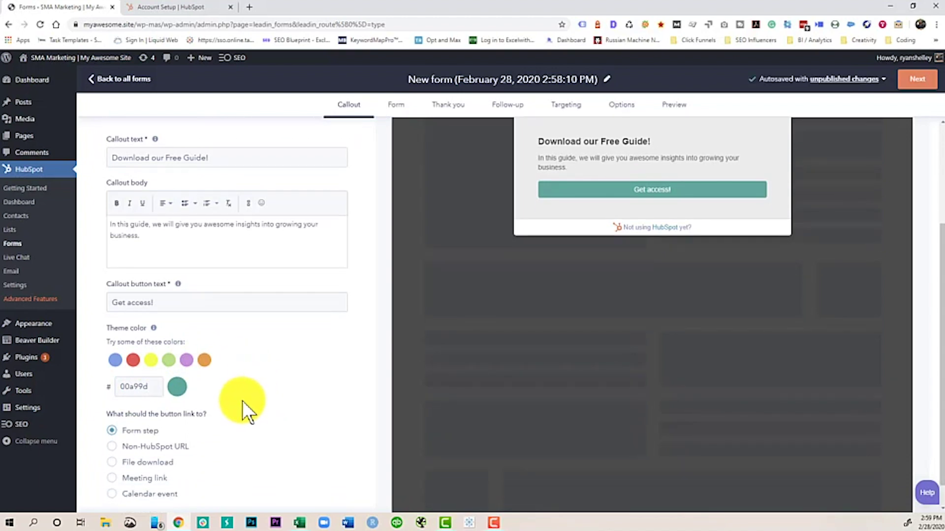
pyautogui.scroll(3, 271, 400)
pyautogui.scroll(-2, 283, 395)
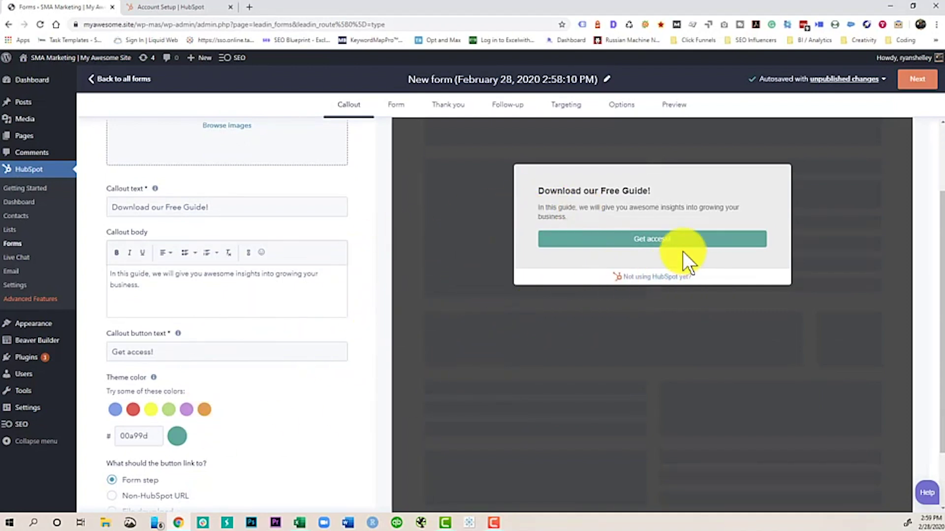
pyautogui.scroll(2, 266, 260)
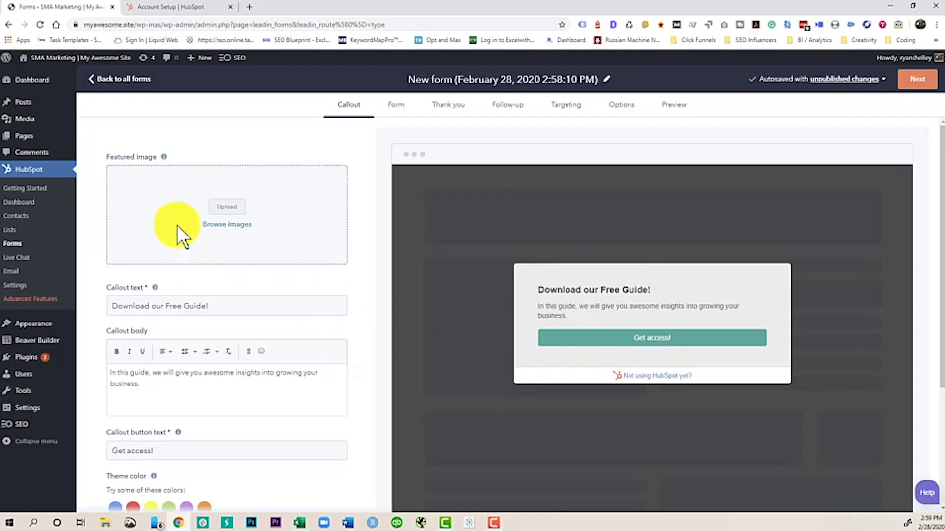
pyautogui.scroll(-4, 246, 265)
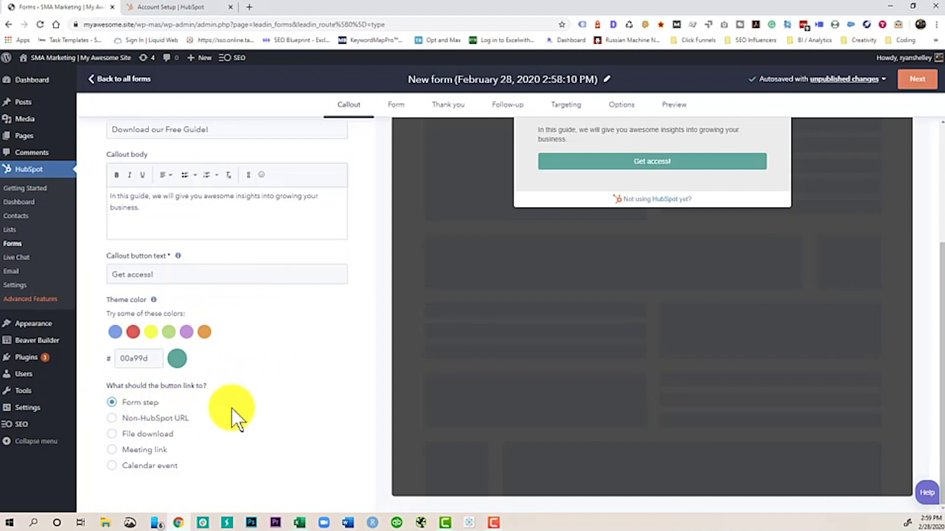
pyautogui.scroll(4, 264, 399)
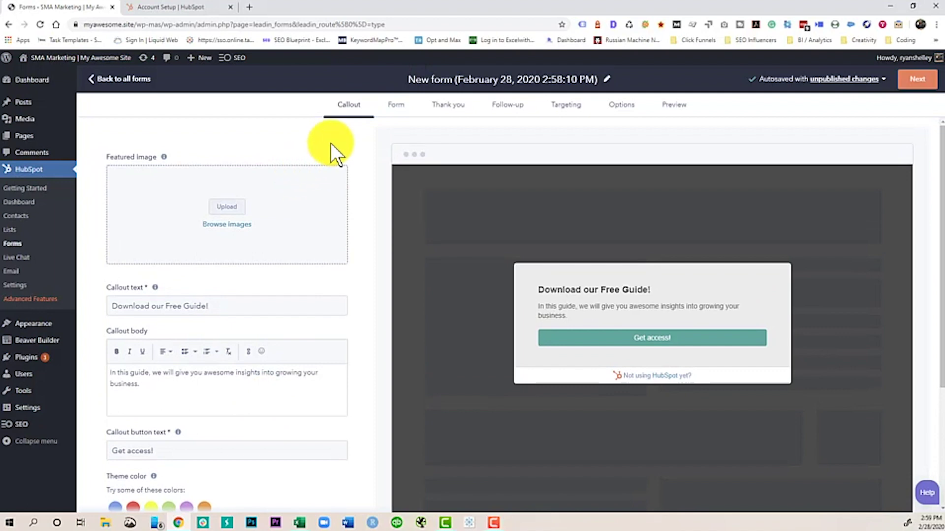
pyautogui.scroll(-4, 331, 148)
pyautogui.scroll(4, 331, 152)
# Step: Set the form body to 'Claim your free guide today.' and the button to 'I want this free guide.'
pyautogui.click(917, 83)
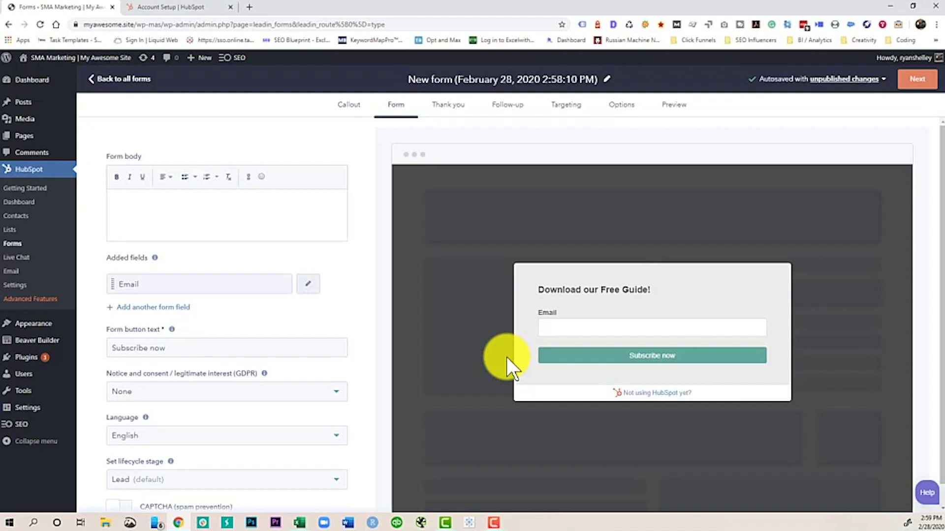
pyautogui.write('Claim')
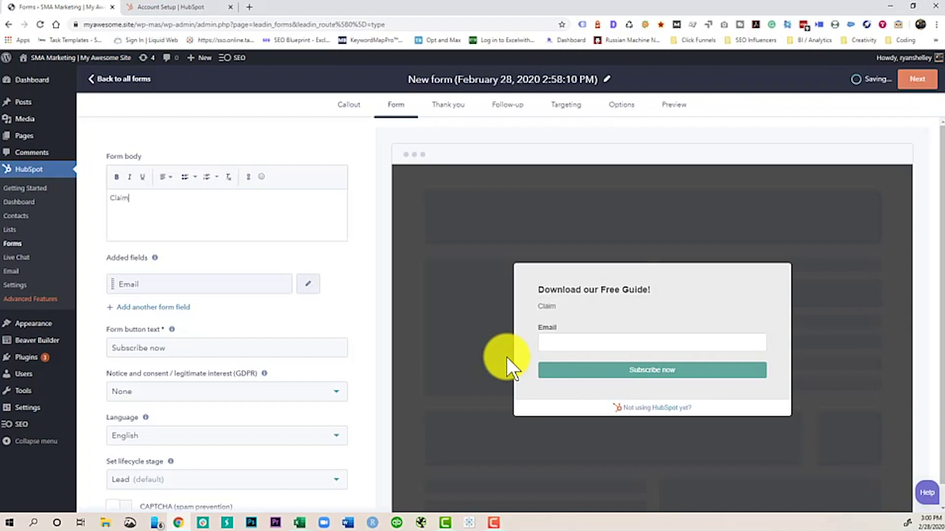
pyautogui.write(' your free guide today!')
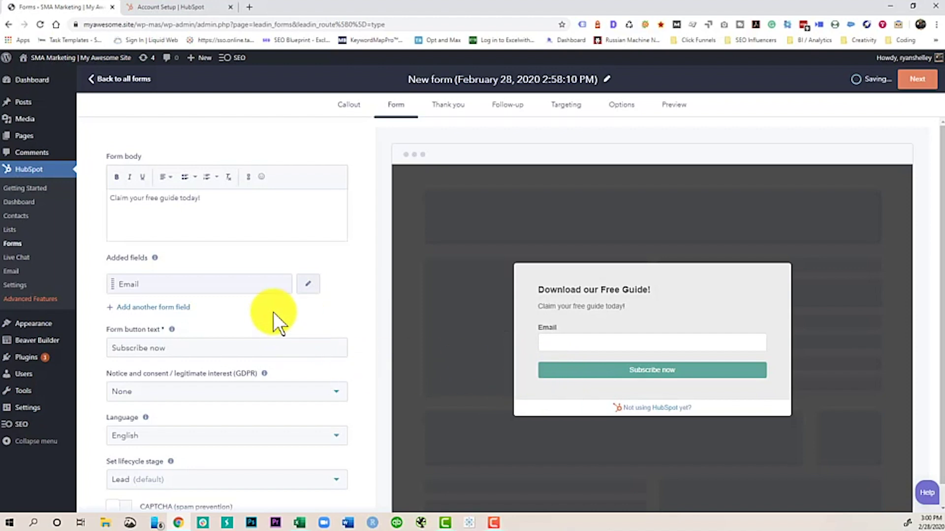
pyautogui.moveTo(167, 349); pyautogui.dragTo(106, 343)
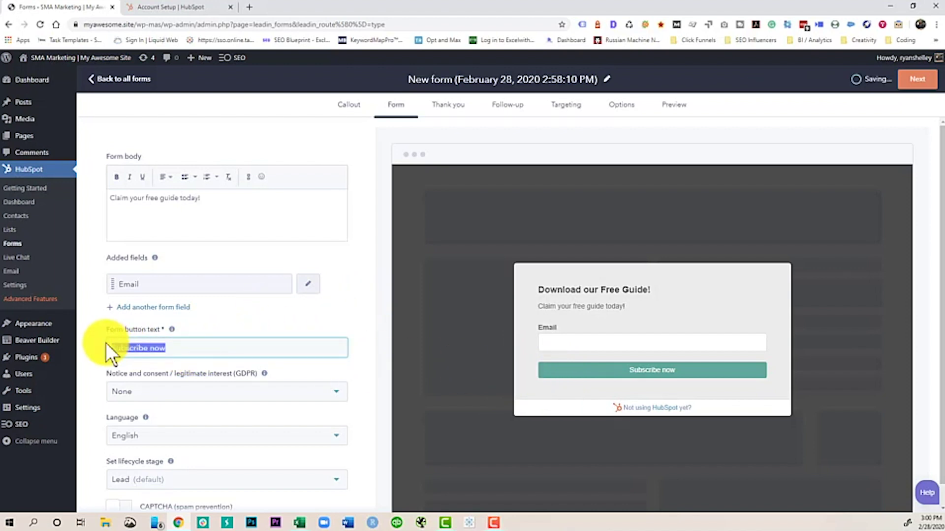
pyautogui.write('Get')
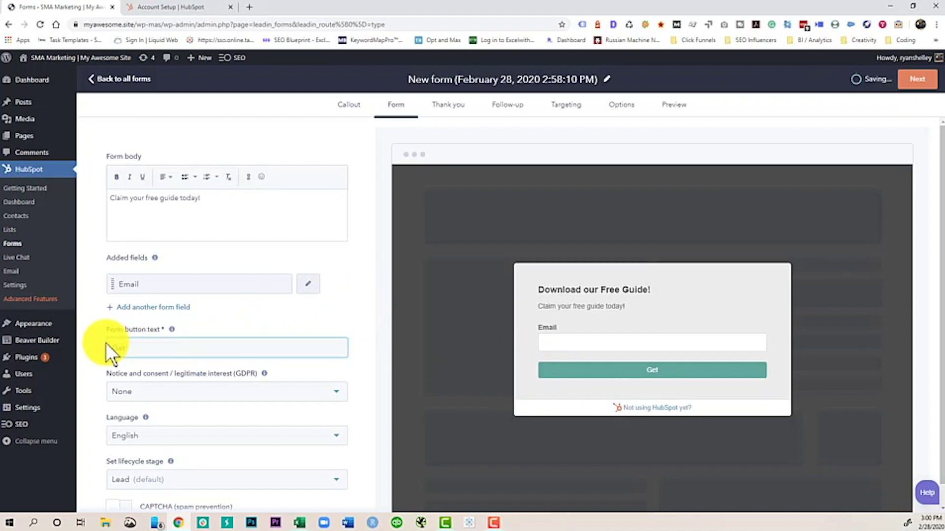
pyautogui.press('BackSpace')
pyautogui.press('BackSpace')
pyautogui.press('BackSpace')
pyautogui.write('I want this free guide!')
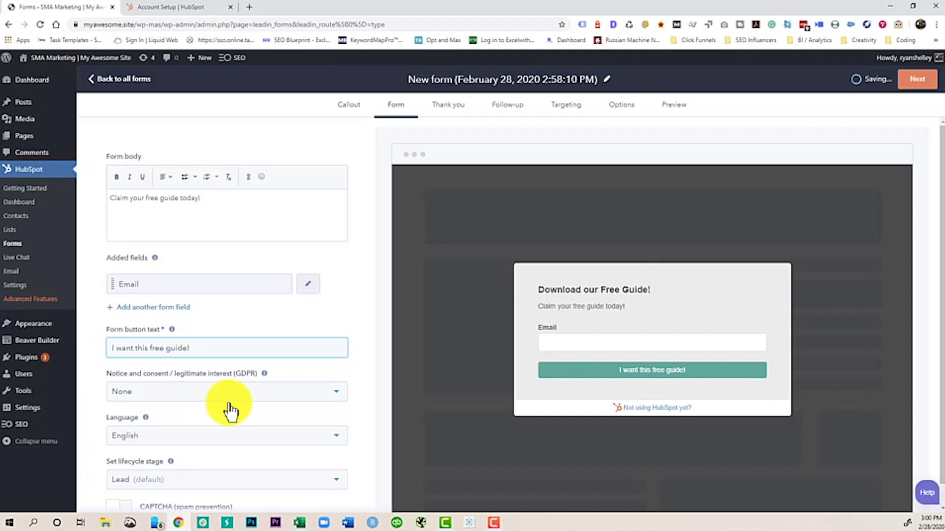
pyautogui.press('BackSpace')
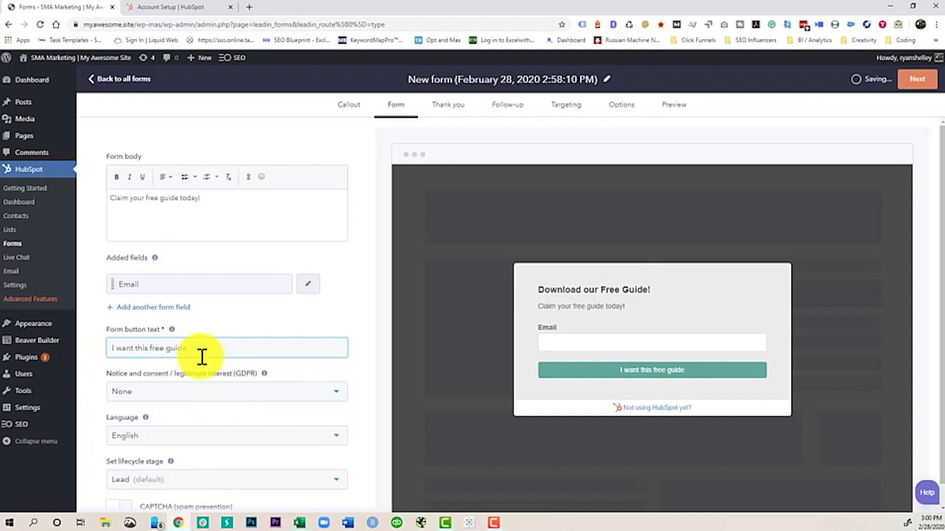
pyautogui.write('.')
pyautogui.click(226, 196)
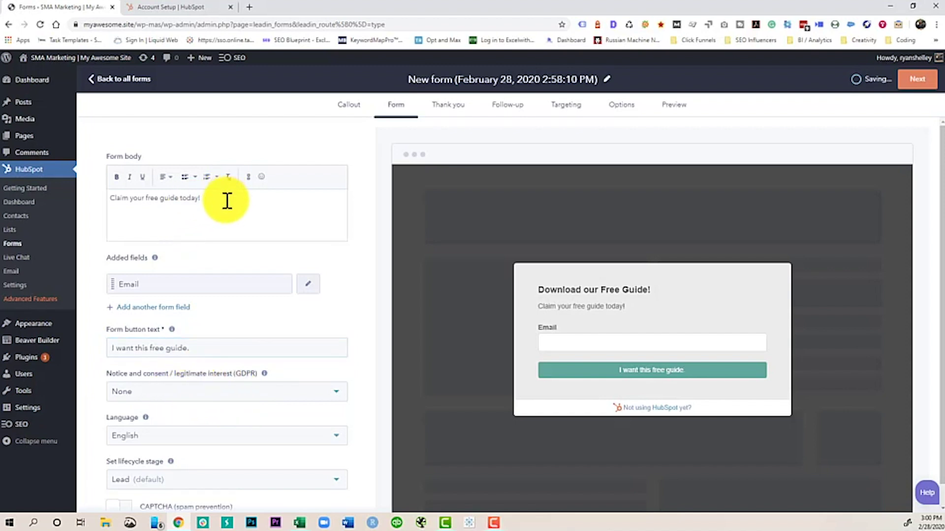
pyautogui.write('.')
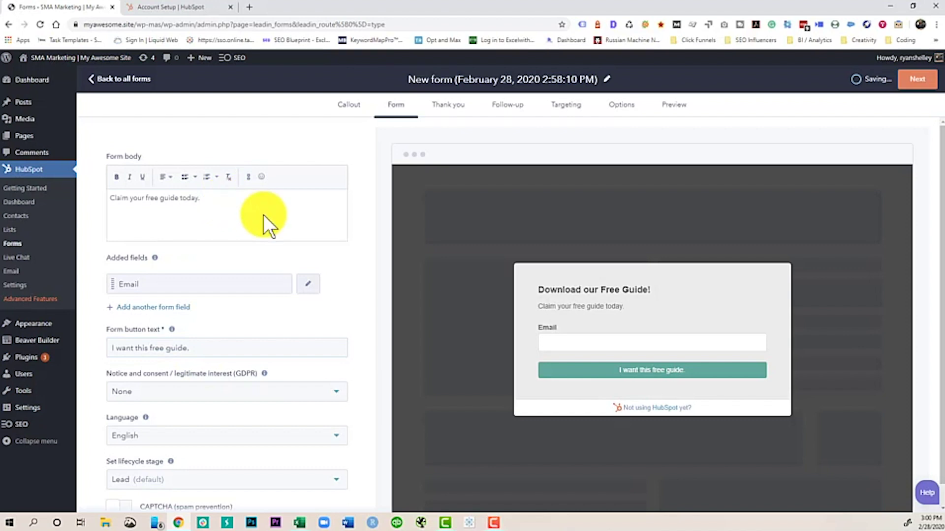
pyautogui.scroll(-1, 189, 260)
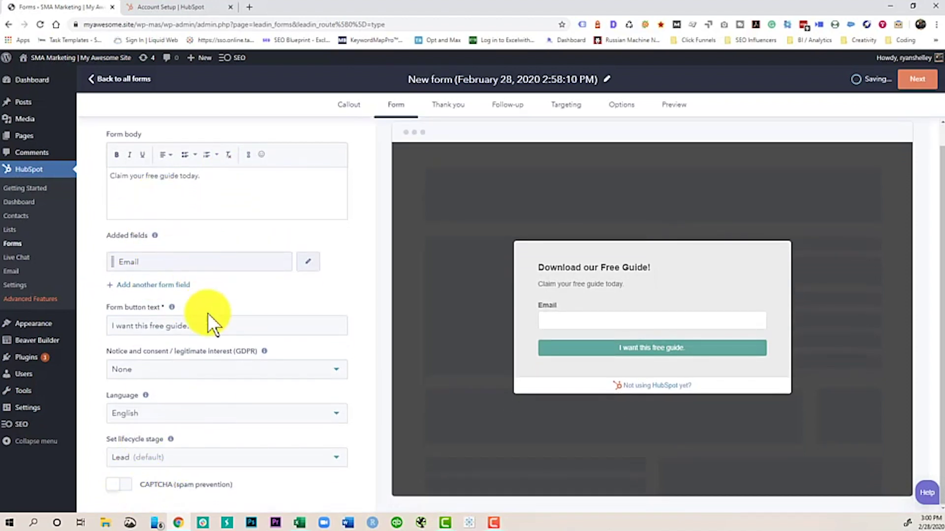
# Step: Set the GDPR option to 'Consent checkbox for communications'
pyautogui.click(136, 369)
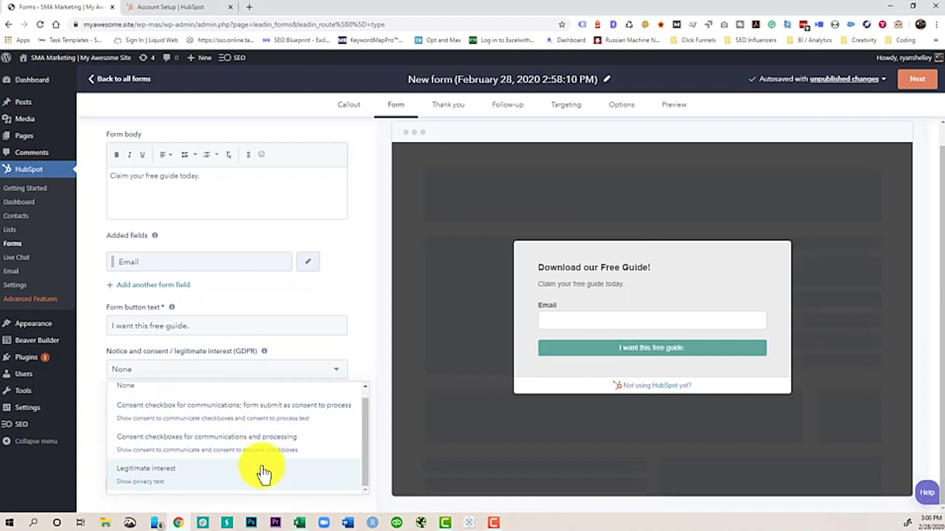
pyautogui.click(253, 416)
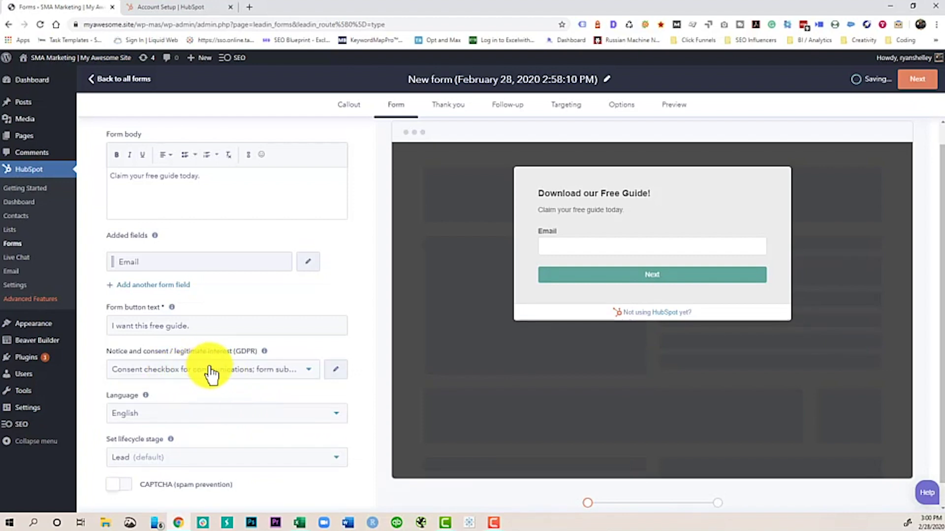
pyautogui.scroll(-1, 216, 435)
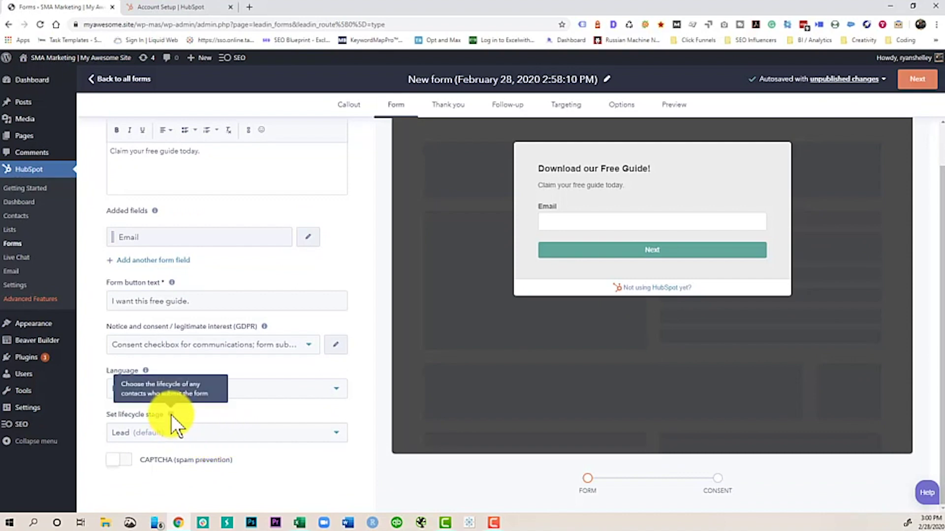
# Step: Keep the lifecycle stage at Lead and enable CAPTCHA spam prevention
pyautogui.click(293, 434)
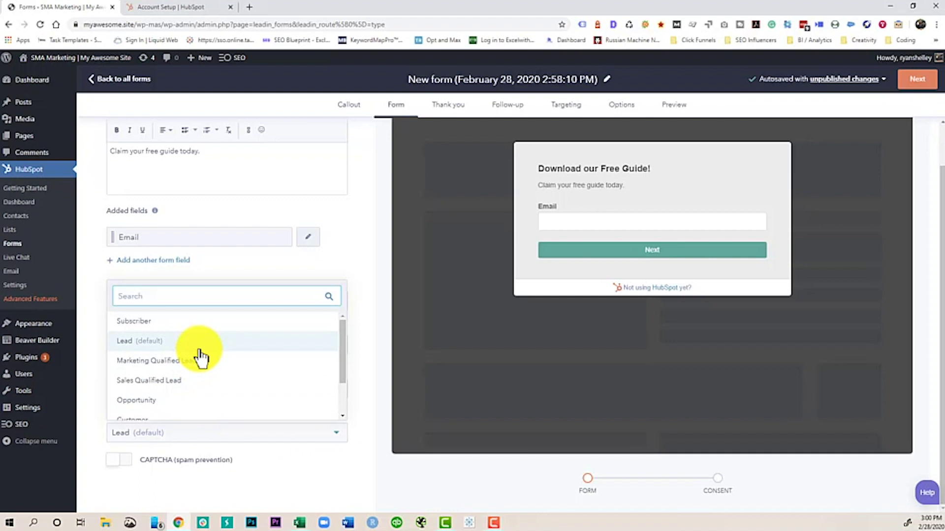
pyautogui.scroll(-2, 199, 362)
pyautogui.scroll(2, 192, 381)
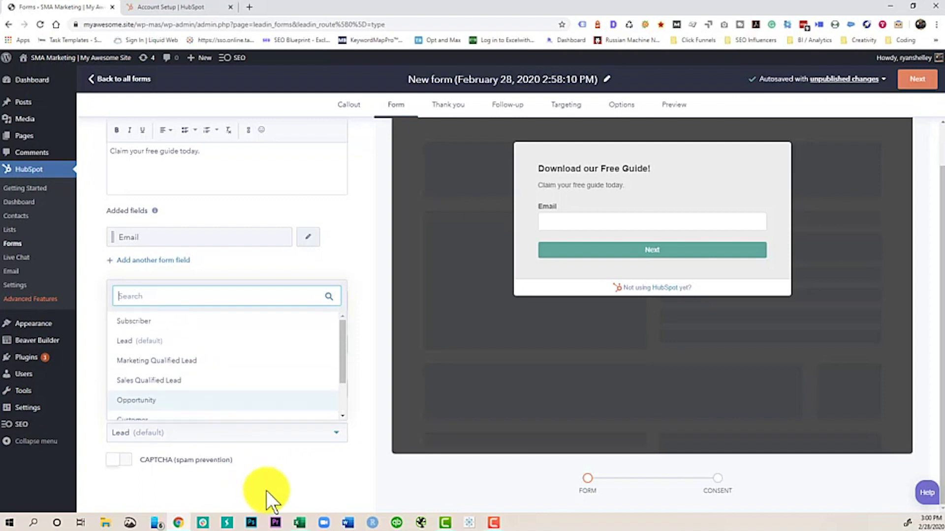
pyautogui.click(169, 480)
pyautogui.click(123, 462)
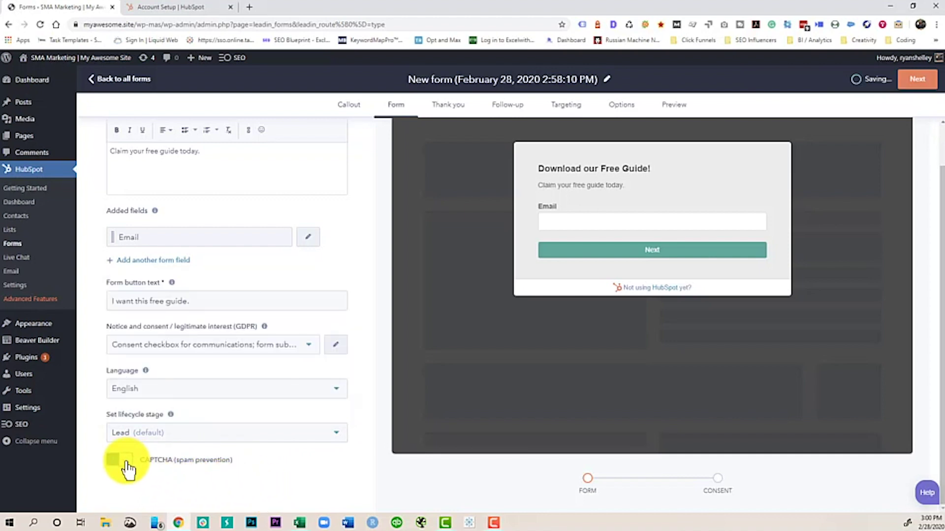
pyautogui.scroll(1, 295, 418)
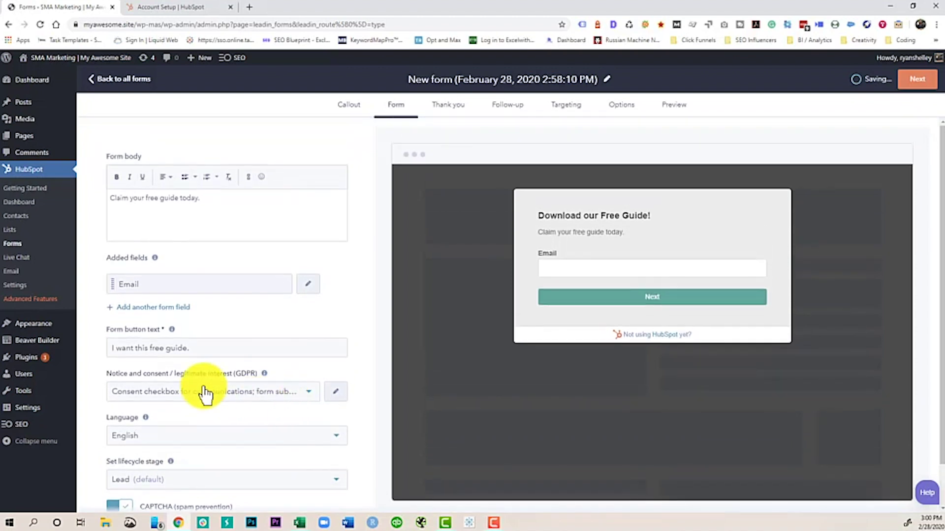
# Step: Add a 'Download it here!' button to the thank-you message, linked to a file download
pyautogui.click(916, 83)
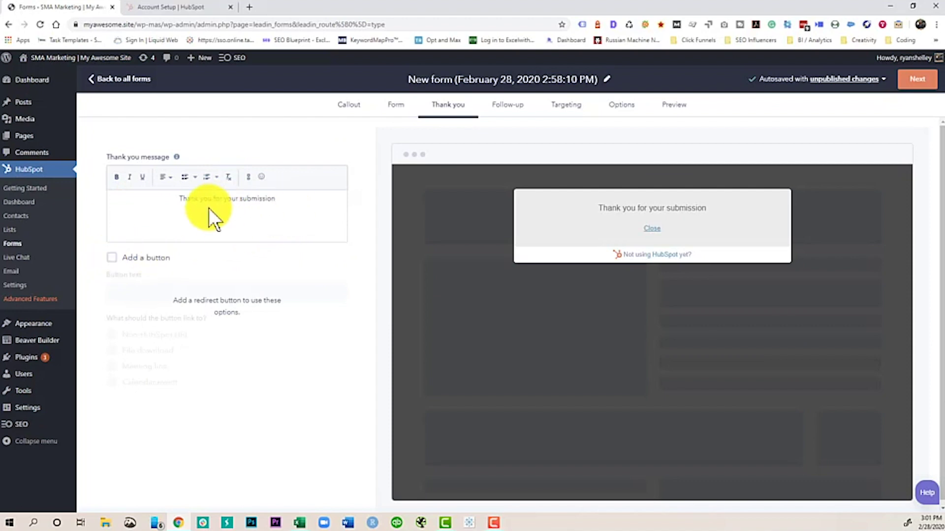
pyautogui.click(109, 260)
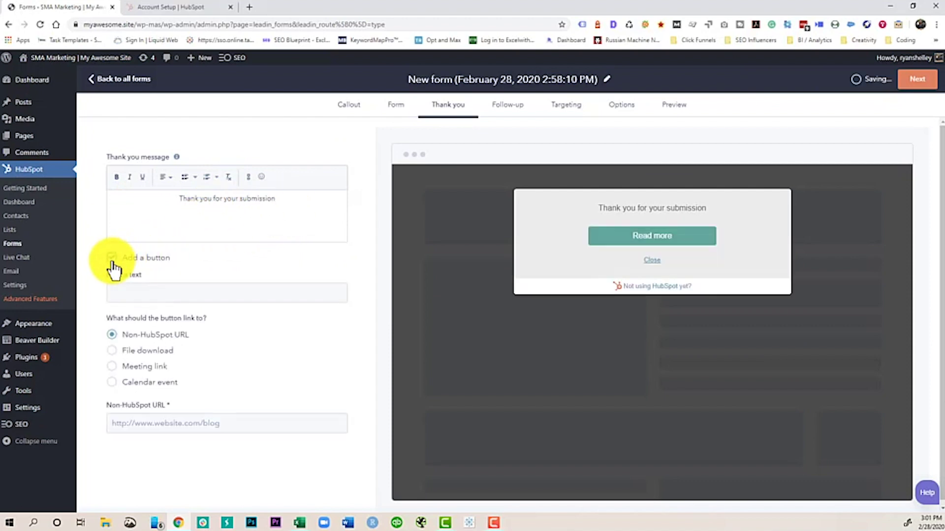
pyautogui.click(186, 294)
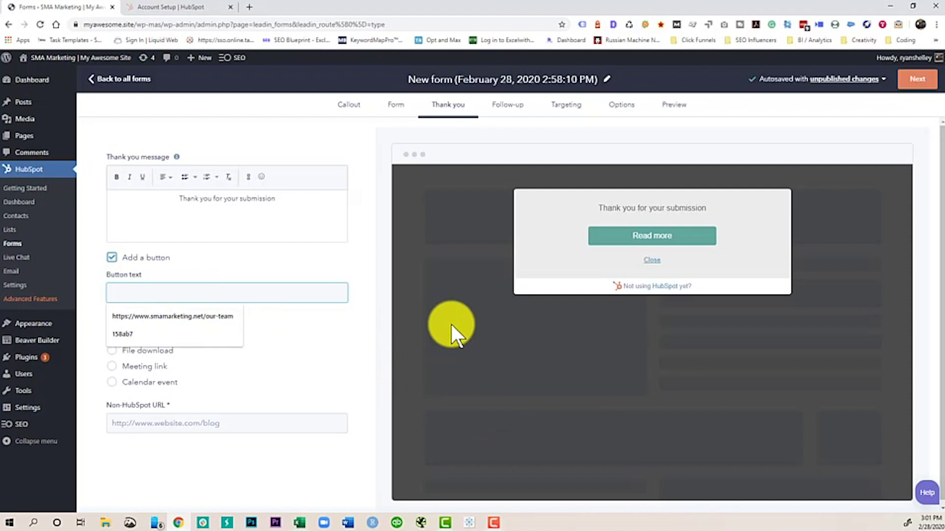
pyautogui.write('Download')
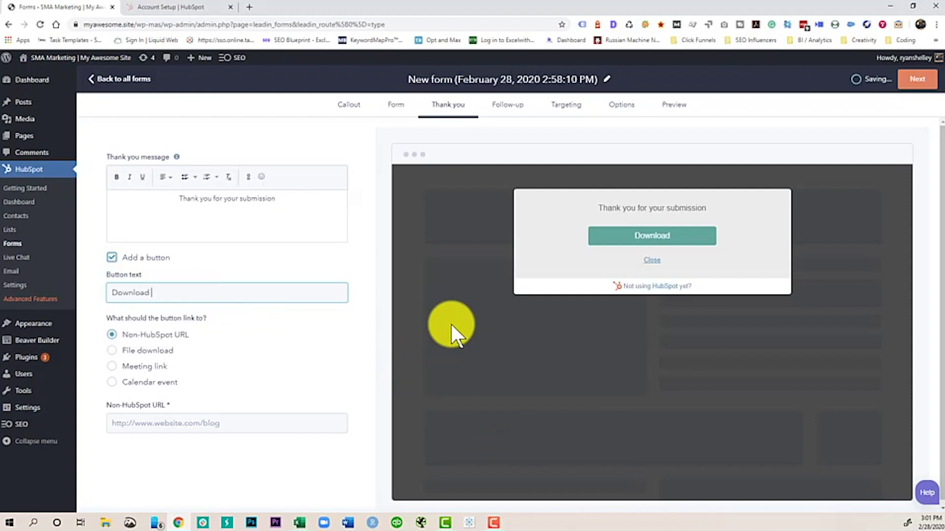
pyautogui.write(' it here!')
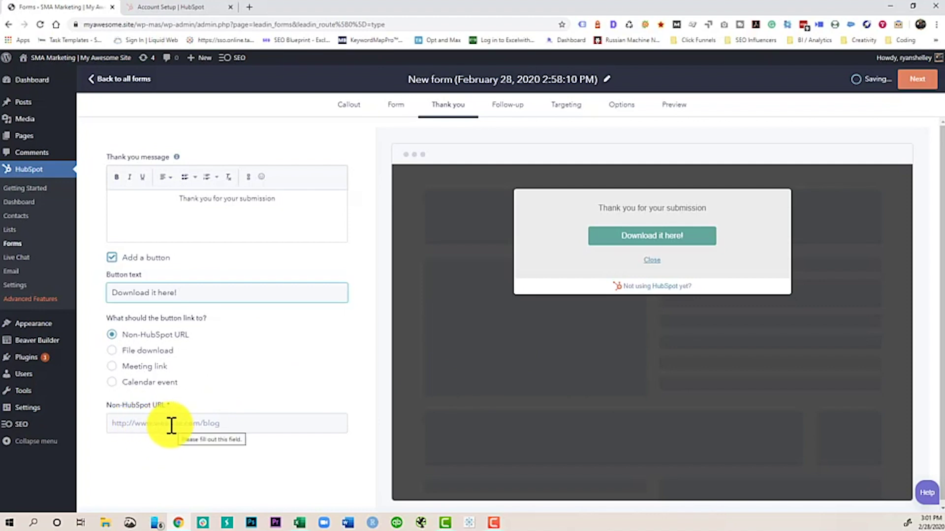
pyautogui.click(172, 426)
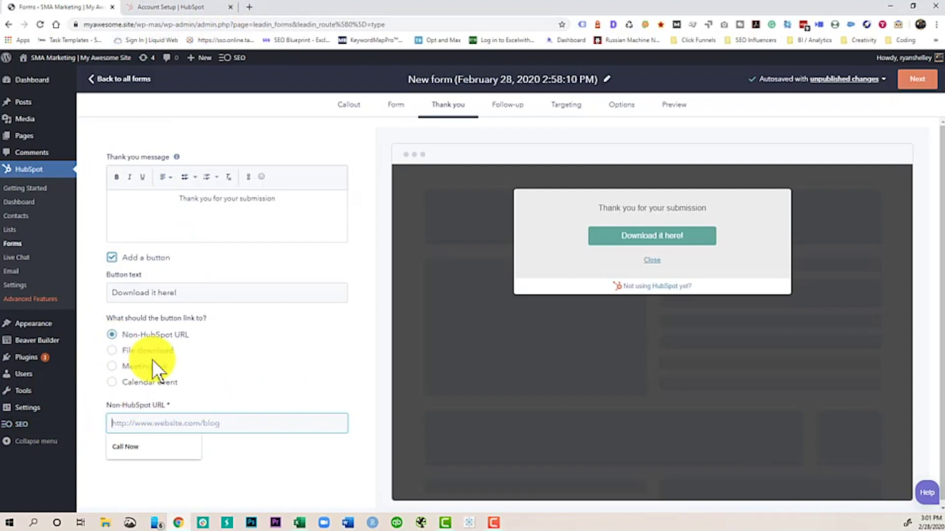
pyautogui.click(127, 351)
# Step: Upload Billey_Case_Study 2019.pdf and insert it as the button's download file
pyautogui.click(131, 422)
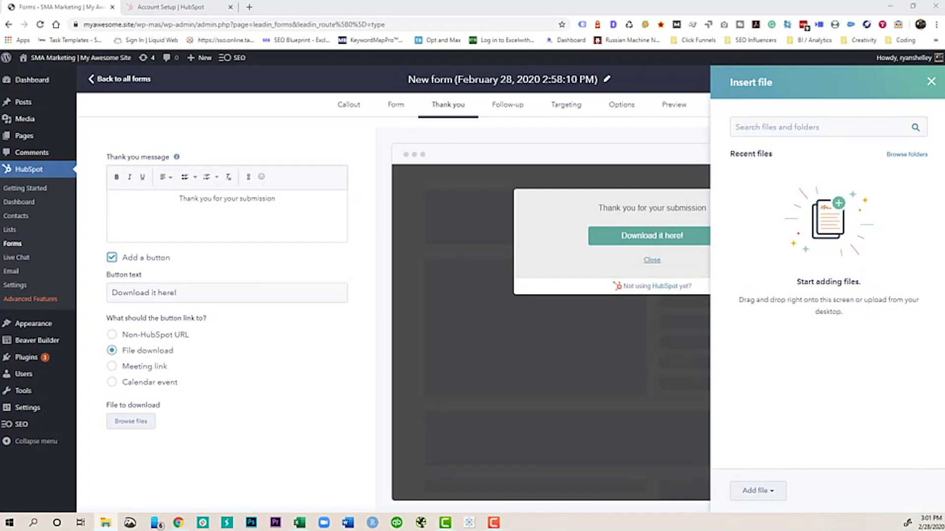
pyautogui.moveTo(805, 278); pyautogui.dragTo(801, 258)
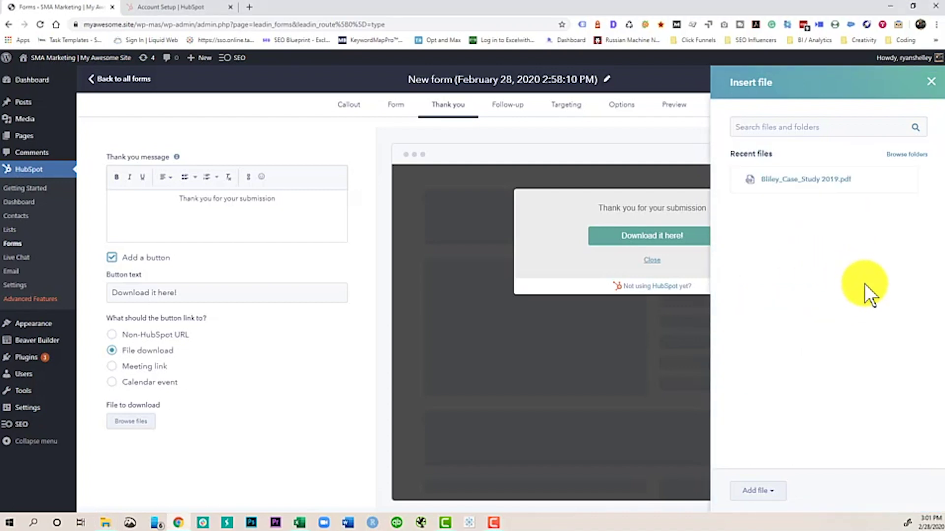
pyautogui.click(751, 187)
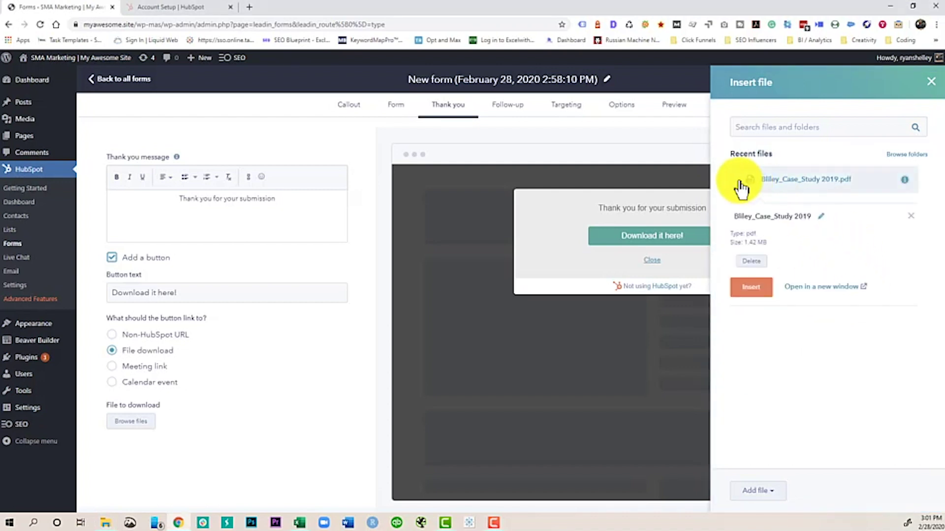
pyautogui.click(749, 288)
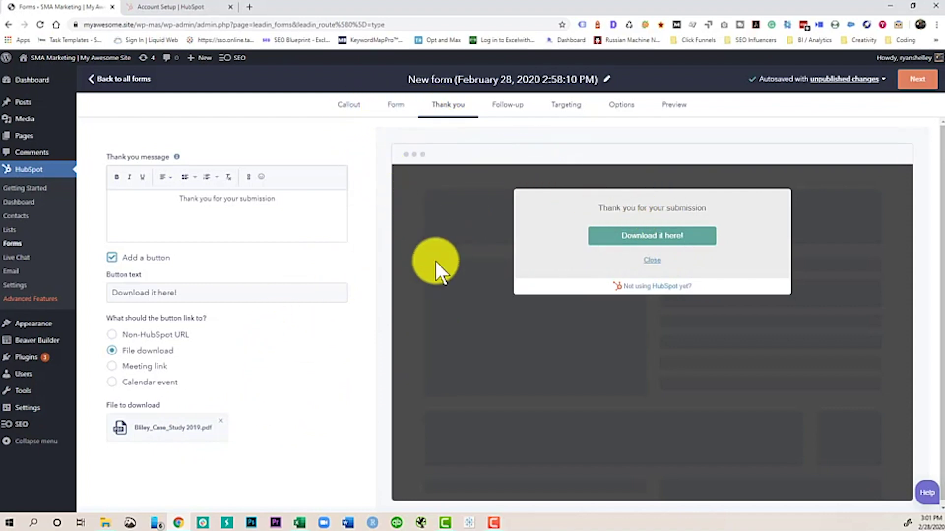
pyautogui.click(904, 80)
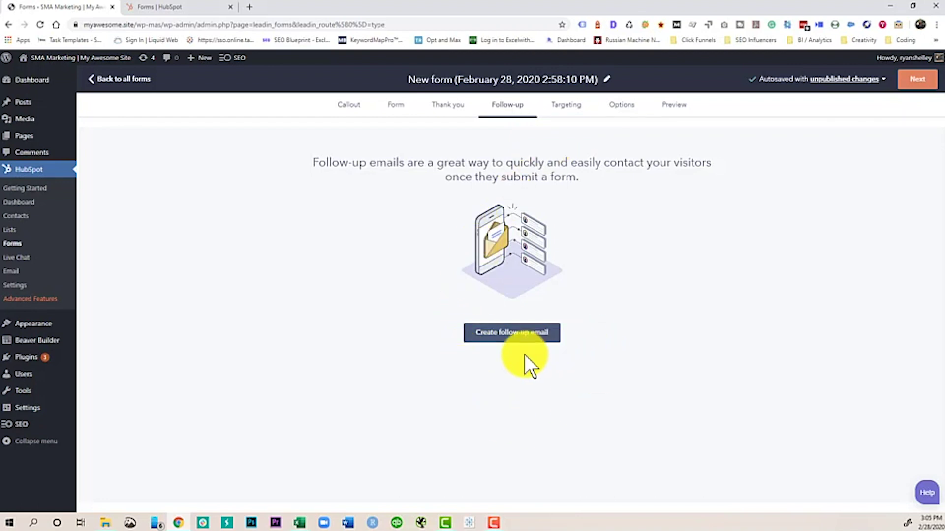
# Step: Create a follow-up email with the subject 'How was the guide?'
pyautogui.click(510, 339)
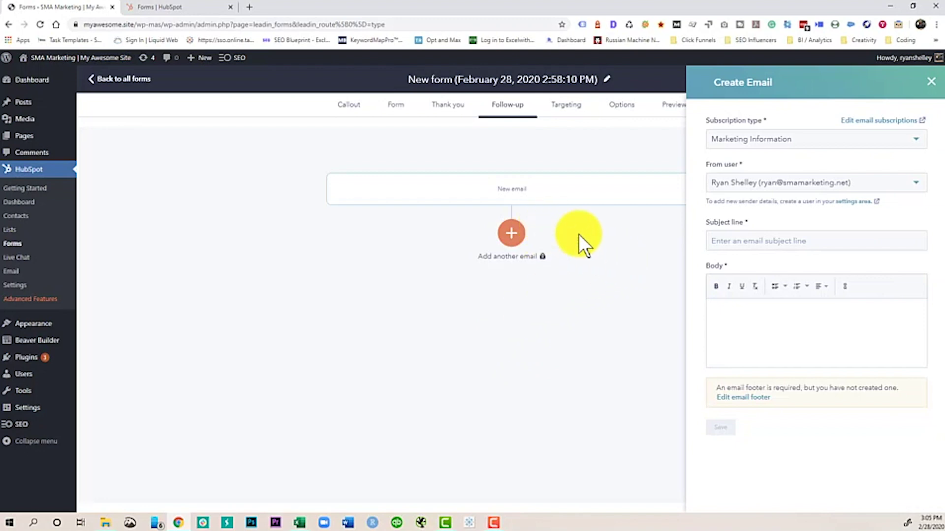
pyautogui.click(745, 239)
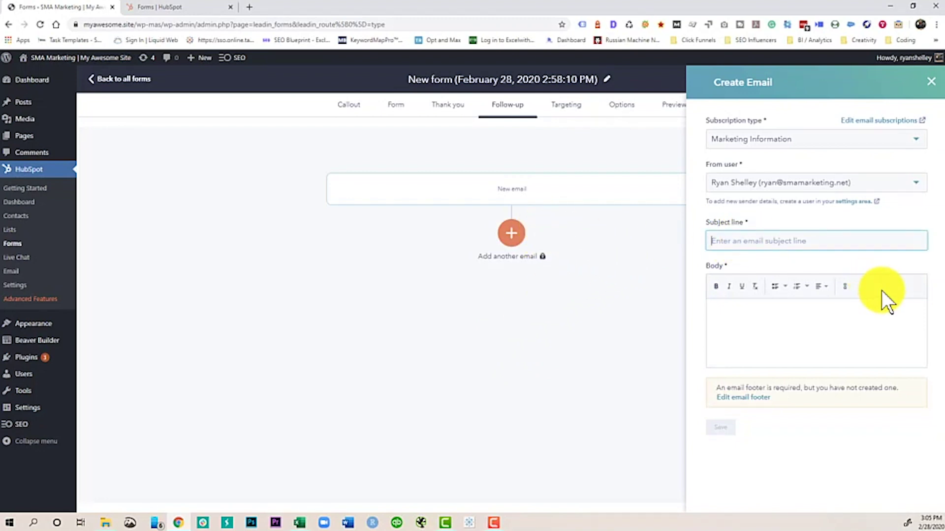
pyautogui.write('How was the guide?')
pyautogui.press('Tab')
pyautogui.press('Tab')
pyautogui.press('Tab')
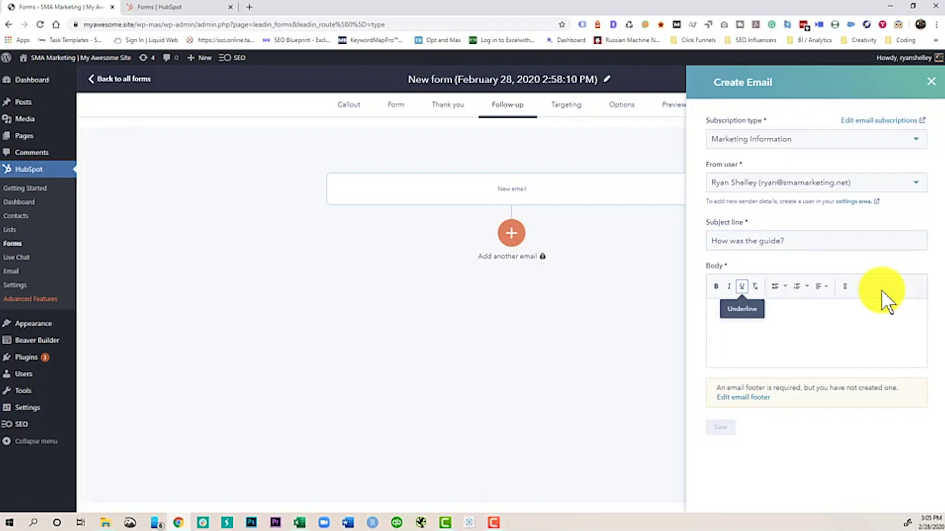
# Step: Write the body asking if readers liked the free guide, signed 'Thanks!' and the sender's name
pyautogui.click(803, 329)
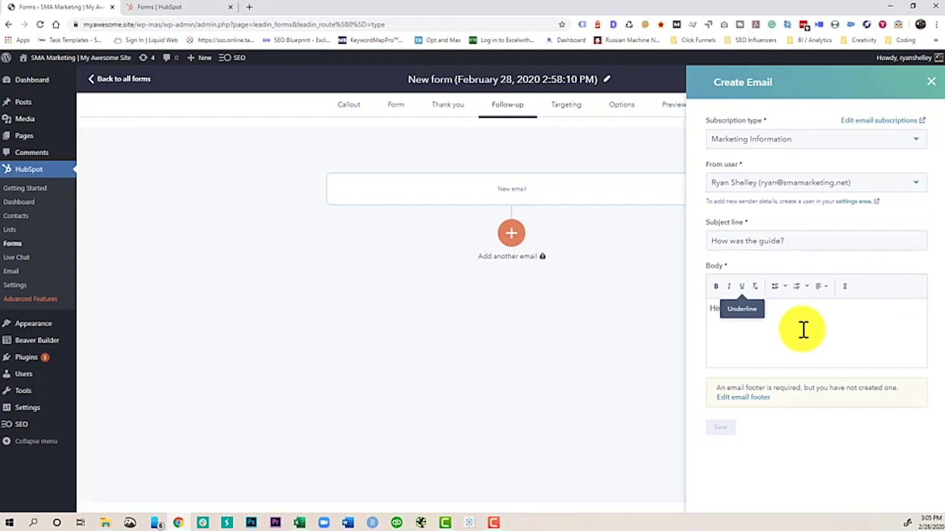
pyautogui.press('Return')
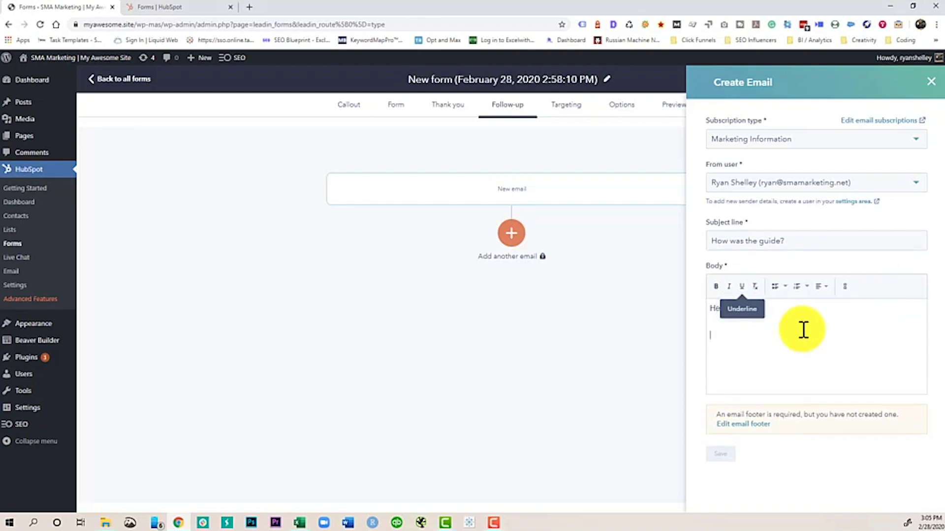
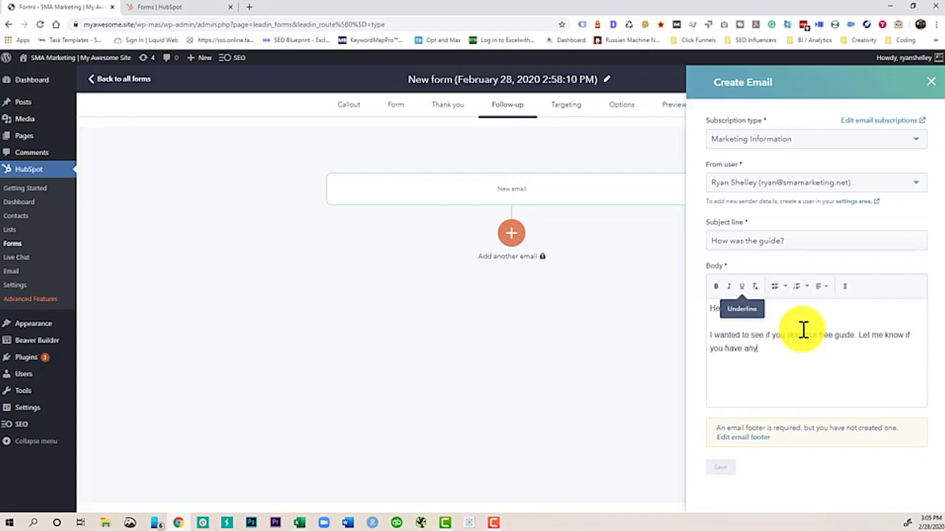
pyautogui.press('Return')
pyautogui.press('Return')
pyautogui.press('Return')
pyautogui.press('Return')
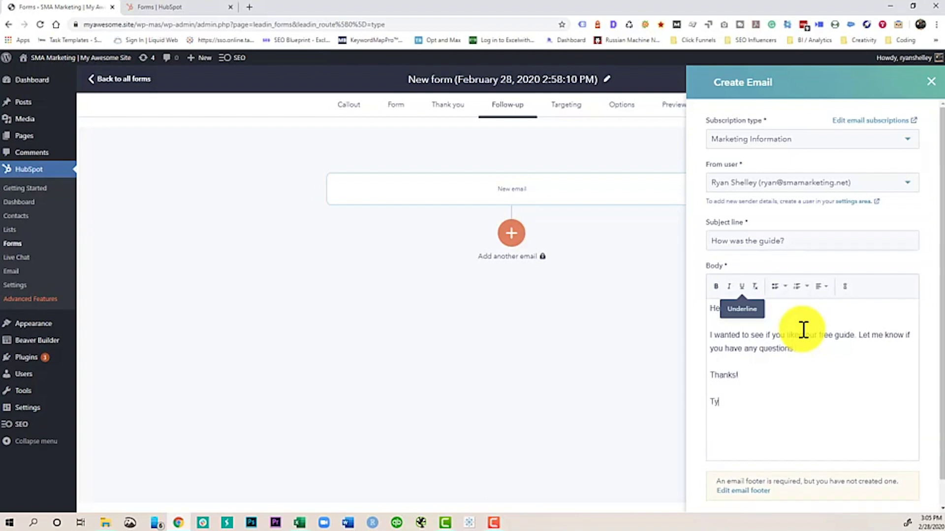
pyautogui.scroll(-1, 696, 337)
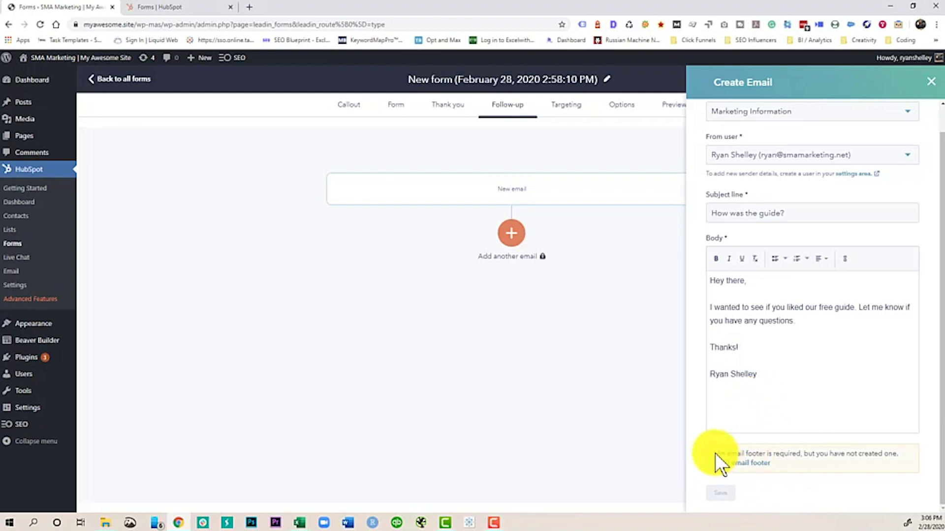
pyautogui.moveTo(715, 453); pyautogui.dragTo(698, 459)
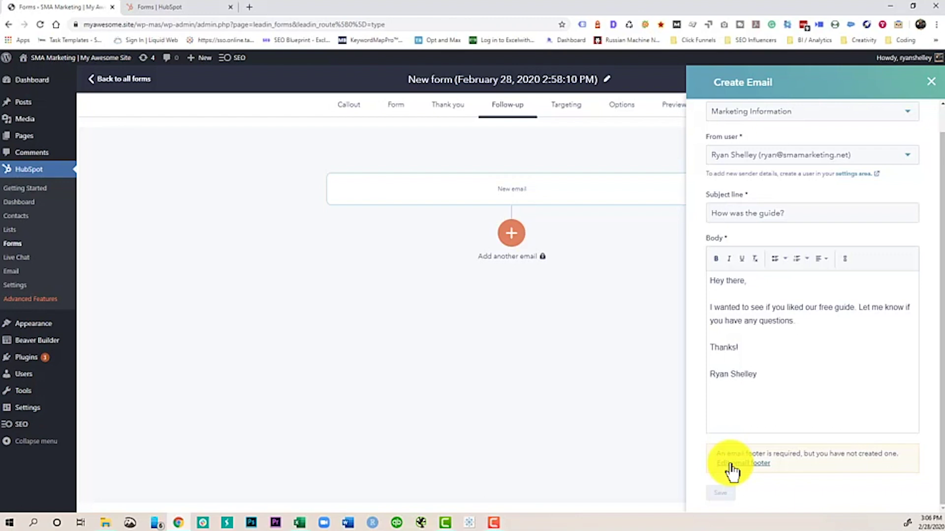
# Step: Enter footer company name 'My Awesome Site' with the street address, city and state
pyautogui.click(731, 465)
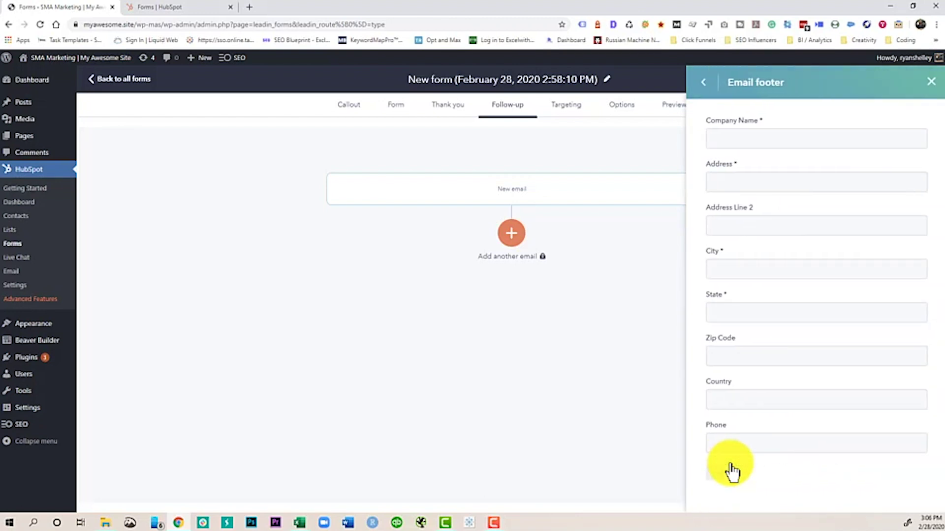
pyautogui.click(761, 137)
pyautogui.write('My ')
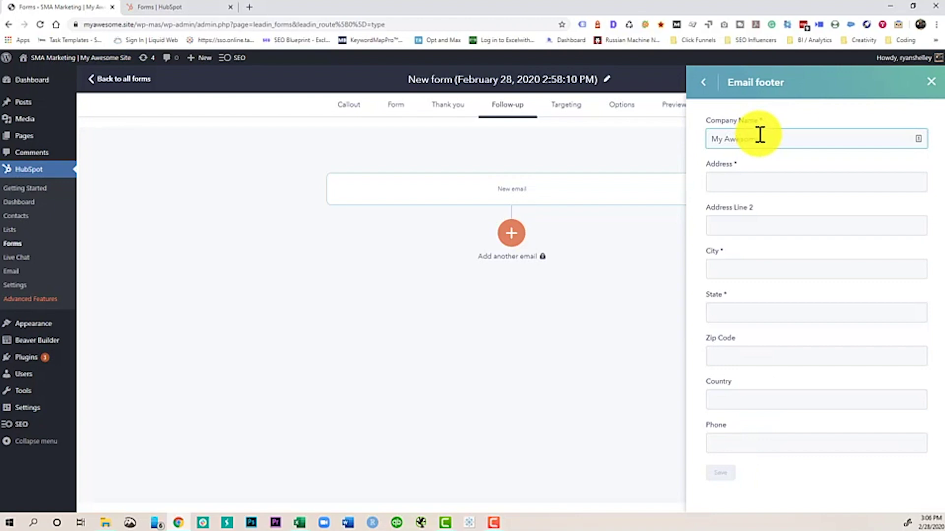
pyautogui.write('Awesome Site')
pyautogui.press('Tab')
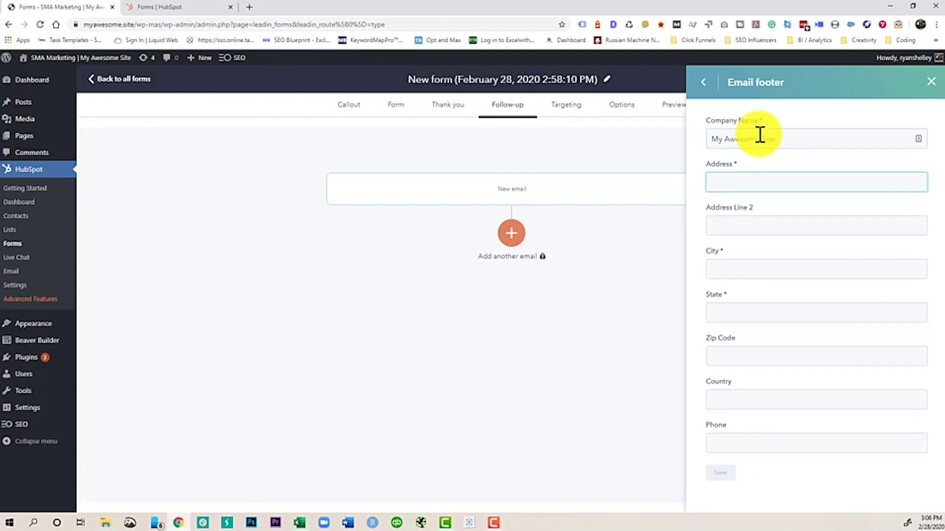
pyautogui.write('1234 Main Street')
pyautogui.press('Tab')
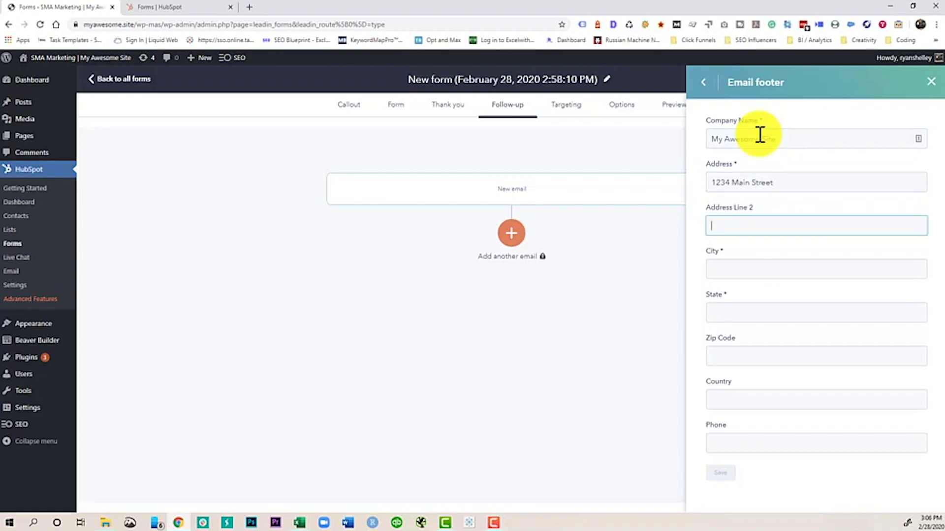
pyautogui.press('Tab')
pyautogui.write('Melbourne')
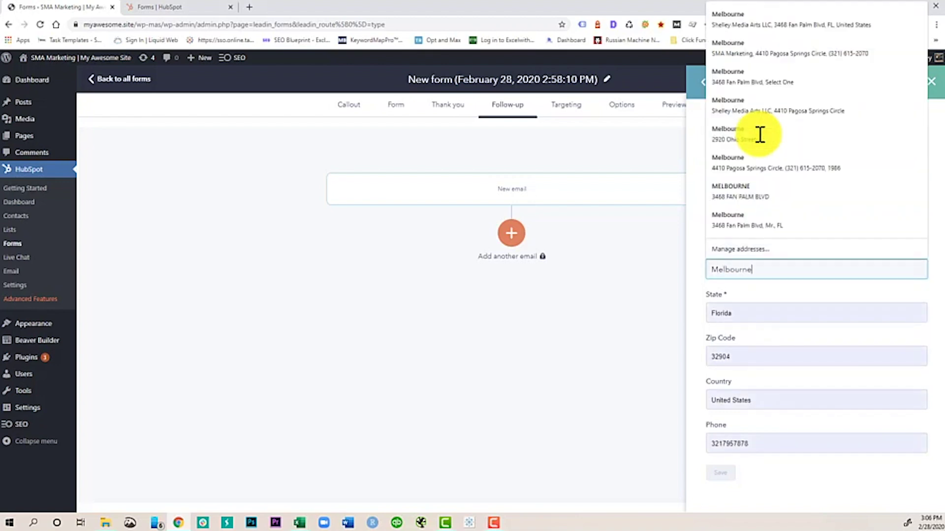
pyautogui.press('Tab')
pyautogui.write('FL')
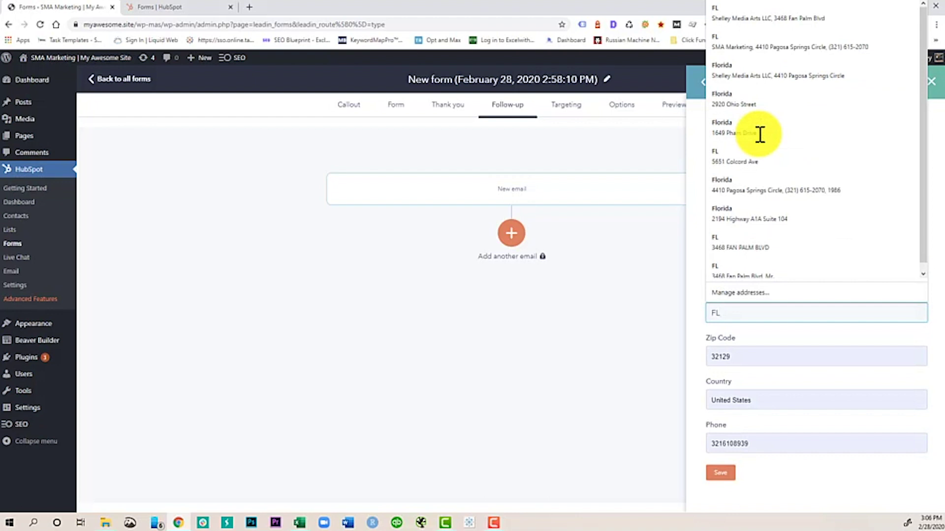
pyautogui.click(742, 310)
# Step: Add the footer's zip code, country and phone number, then save it
pyautogui.click(744, 358)
pyautogui.write('32')
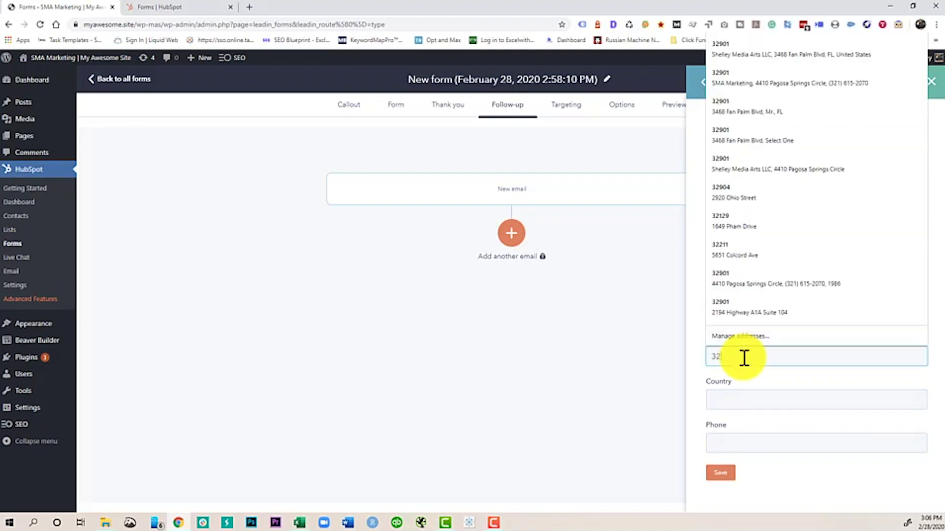
pyautogui.write('901')
pyautogui.press('Tab')
pyautogui.write('USA')
pyautogui.press('Tab')
pyautogui.write('1')
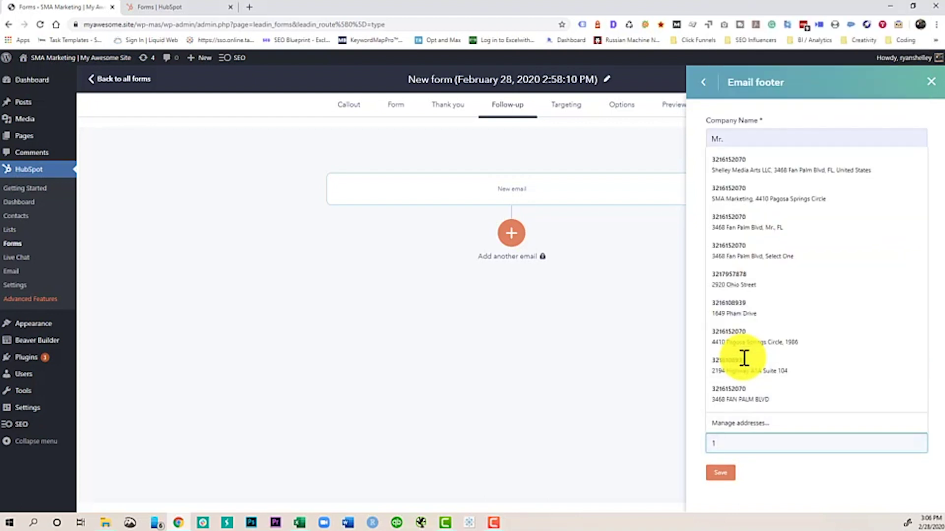
pyautogui.write(' 800 555-5555')
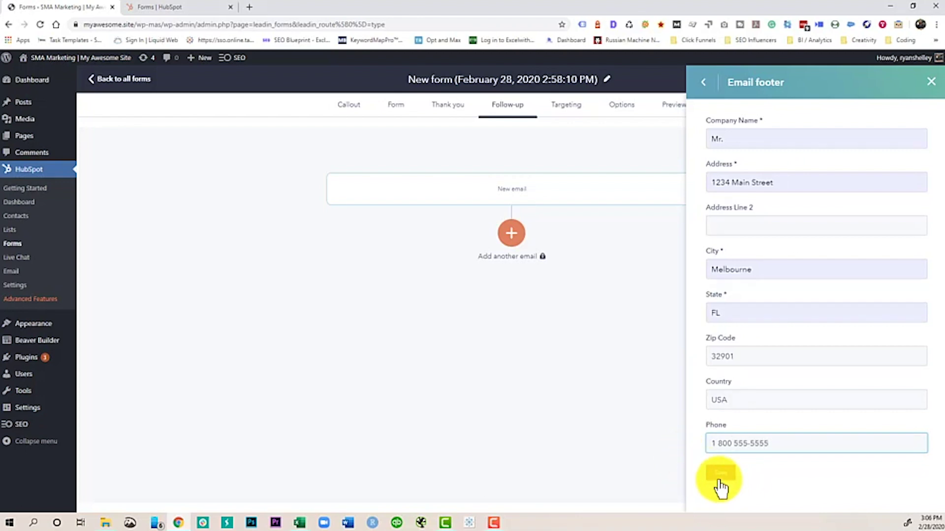
pyautogui.click(720, 480)
pyautogui.scroll(-2, 760, 422)
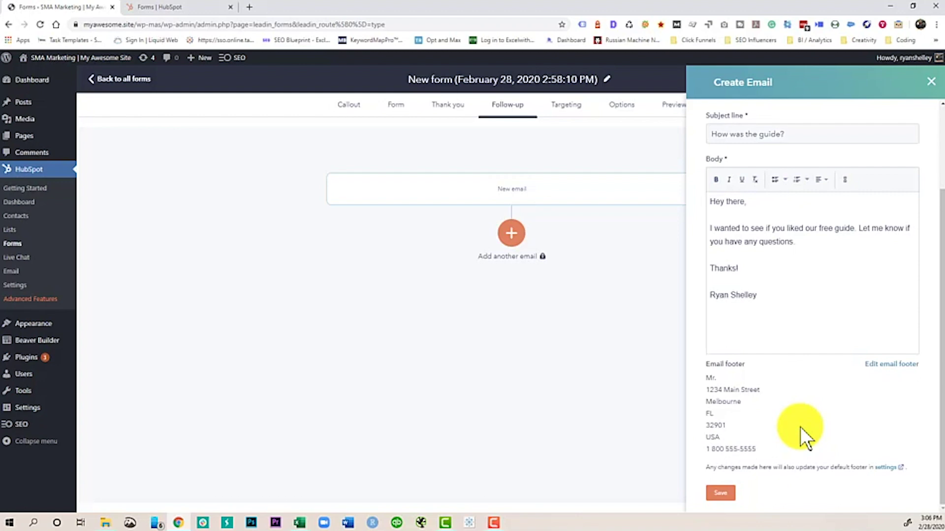
# Step: Save the 'How was the guide?' follow-up email and dismiss the upgrade prompt for a second email
pyautogui.scroll(2, 778, 383)
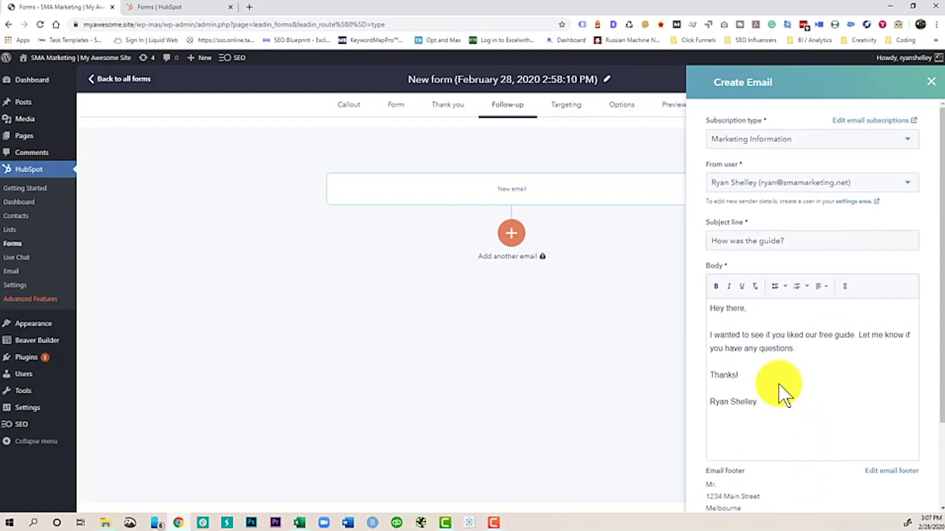
pyautogui.scroll(-2, 773, 376)
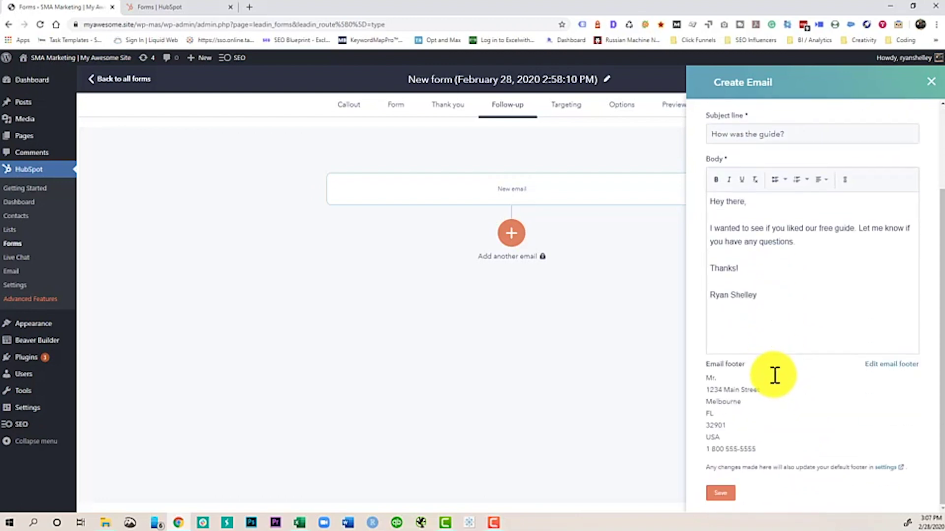
pyautogui.click(719, 494)
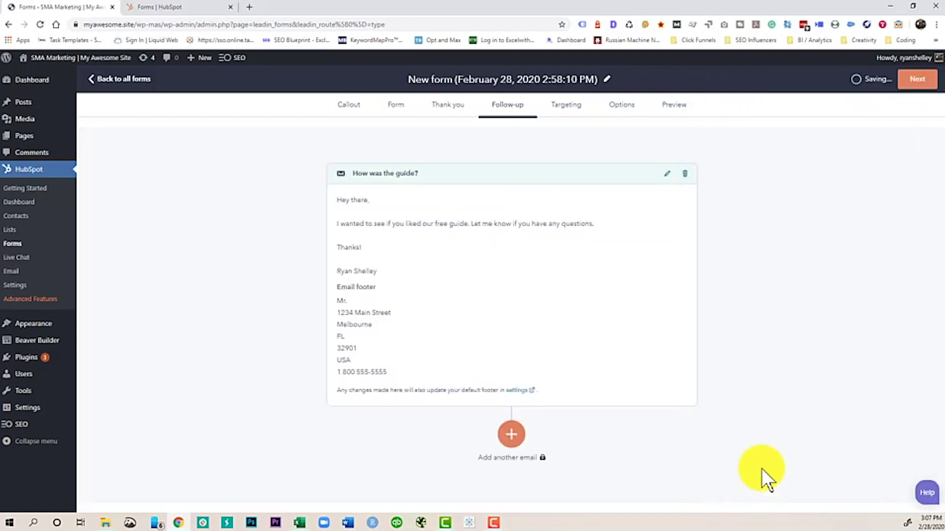
pyautogui.click(512, 436)
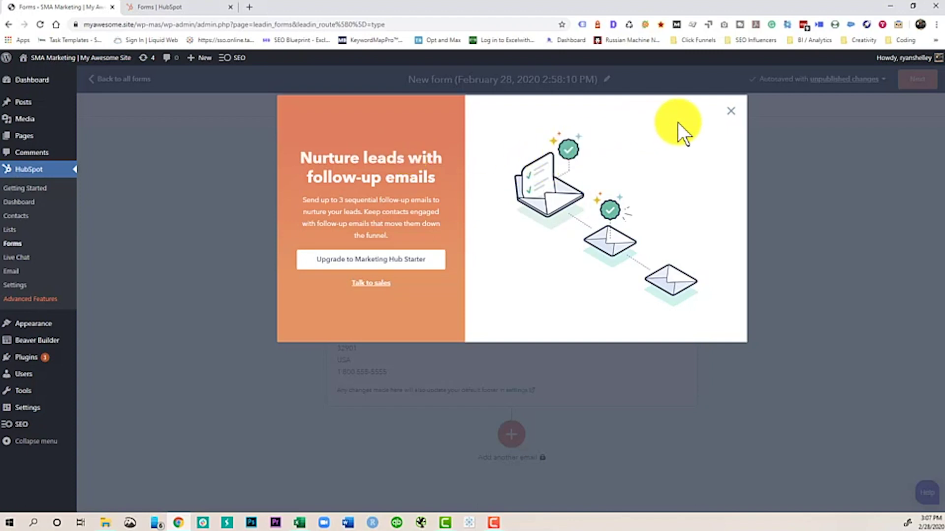
pyautogui.click(730, 111)
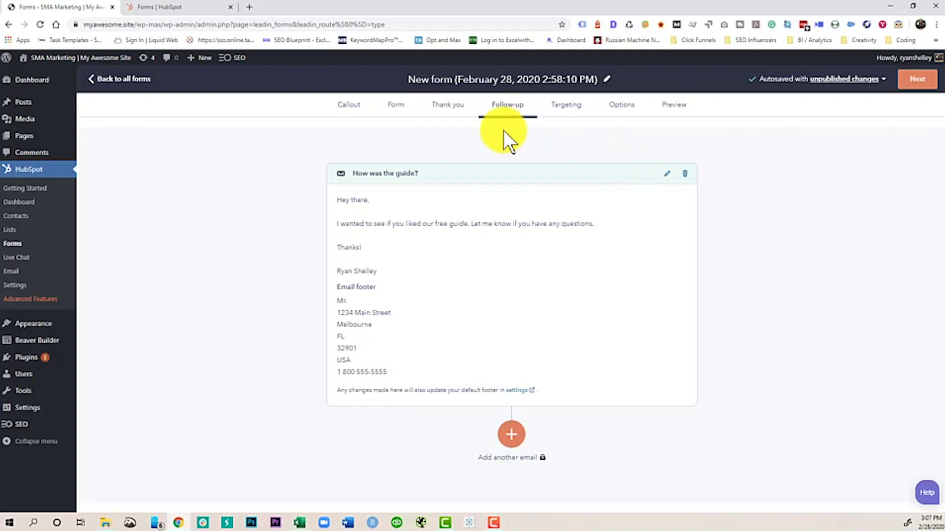
# Step: Continue to the Targeting step, then add and remove a hide-pop-up page rule
pyautogui.click(915, 79)
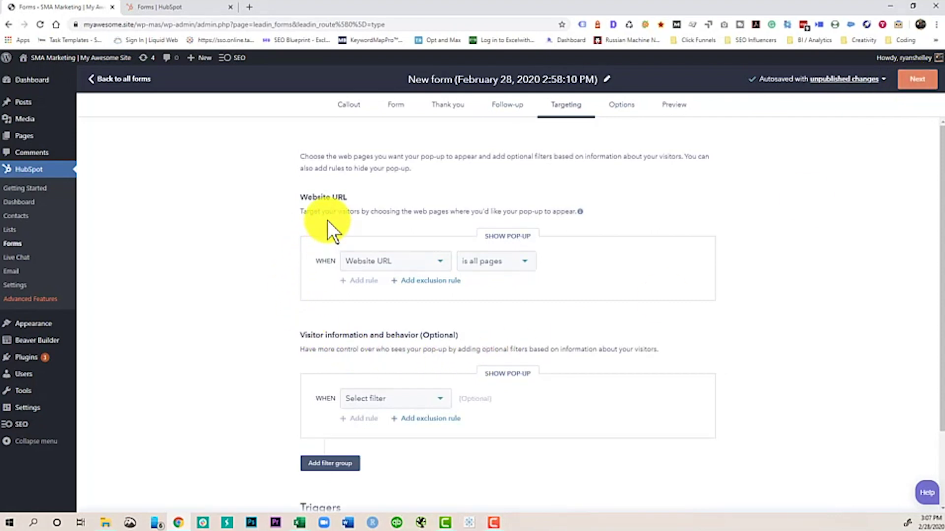
pyautogui.click(399, 261)
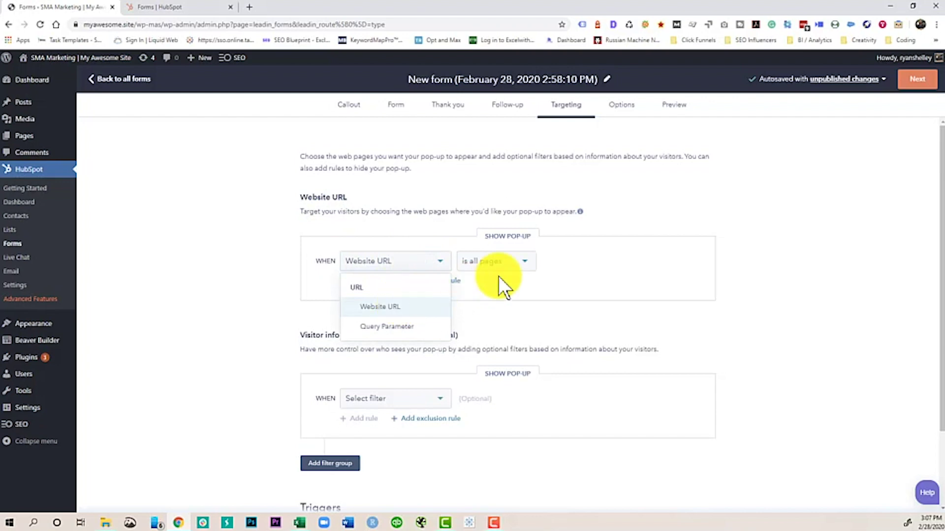
pyautogui.click(517, 268)
pyautogui.click(521, 266)
pyautogui.click(589, 268)
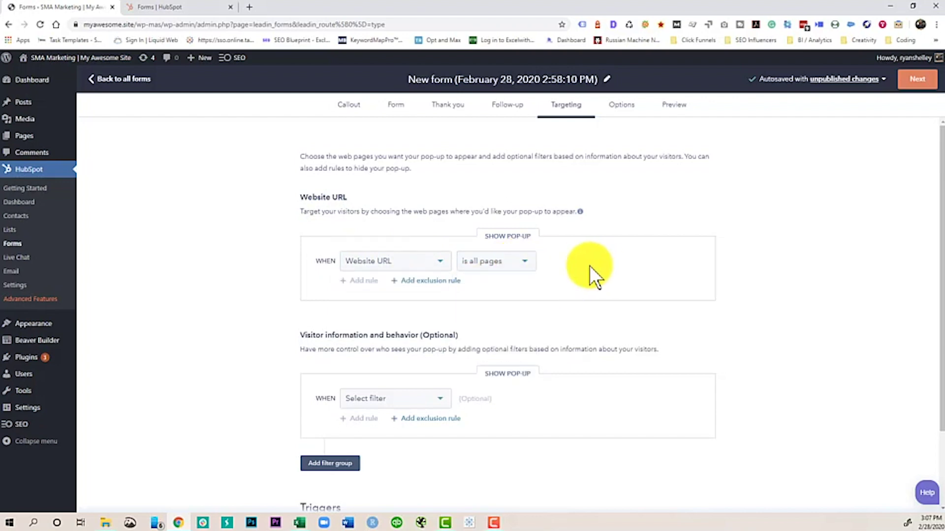
pyautogui.click(429, 281)
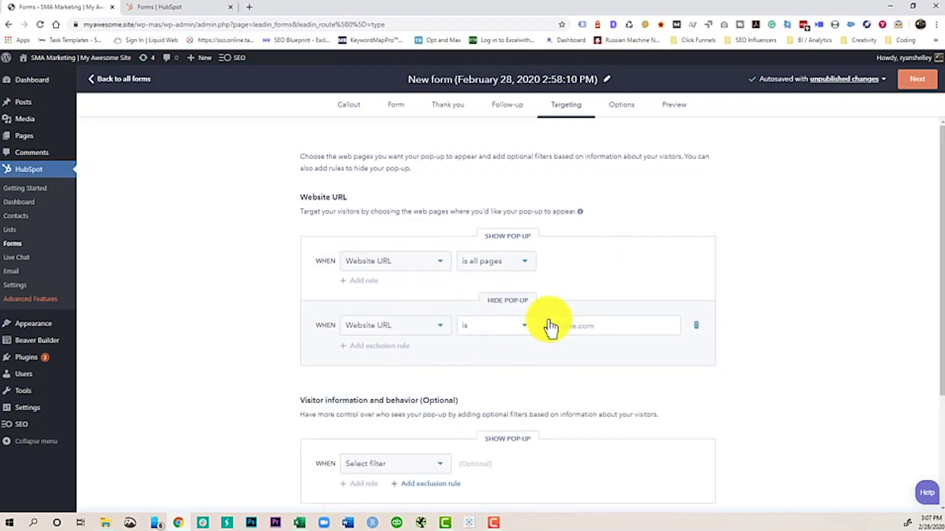
pyautogui.click(696, 327)
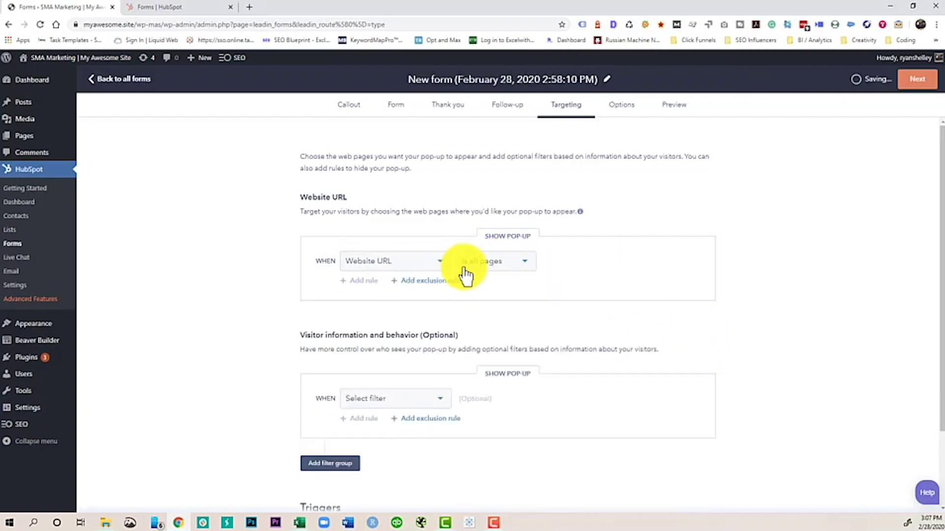
# Step: Set the show rule to a specific Website URL and paste in the site's own address
pyautogui.click(497, 266)
pyautogui.click(493, 307)
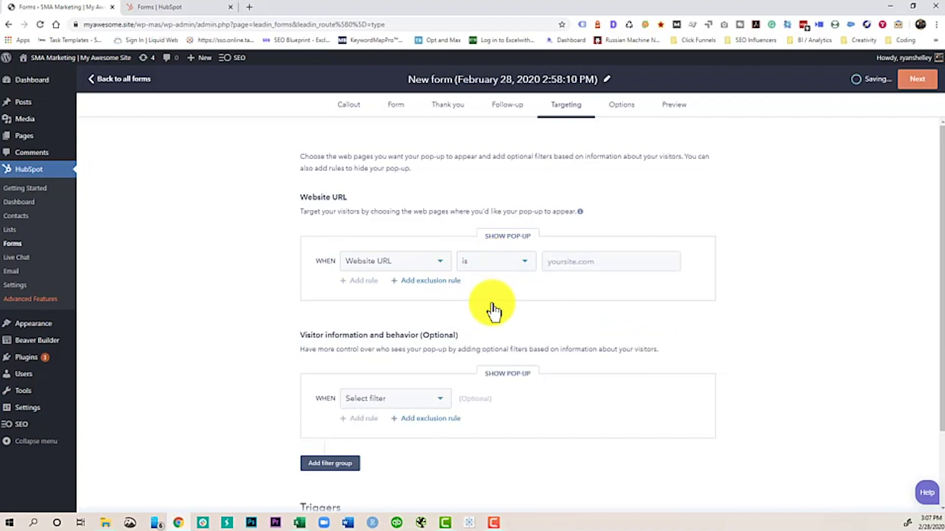
pyautogui.click(577, 256)
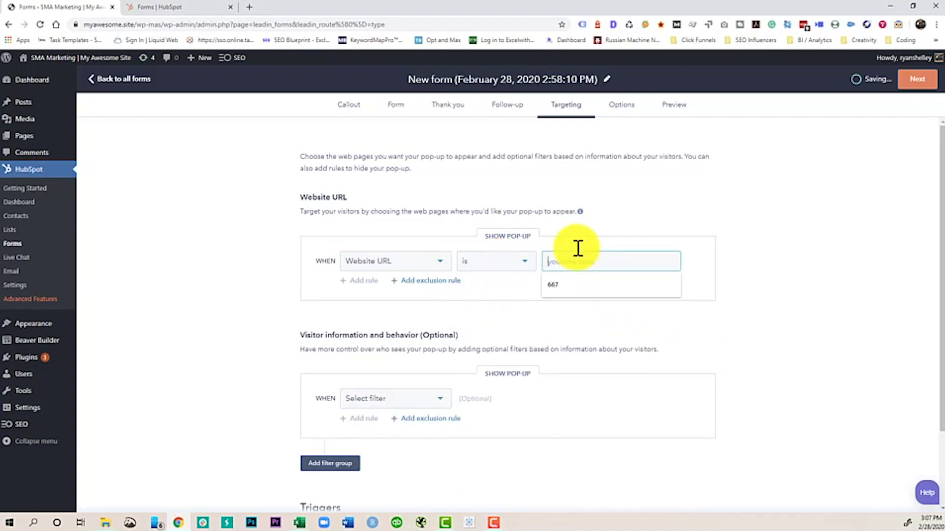
pyautogui.click(160, 25)
pyautogui.moveTo(80, 24); pyautogui.dragTo(221, 20)
pyautogui.hotkey('ctrl', 'c')
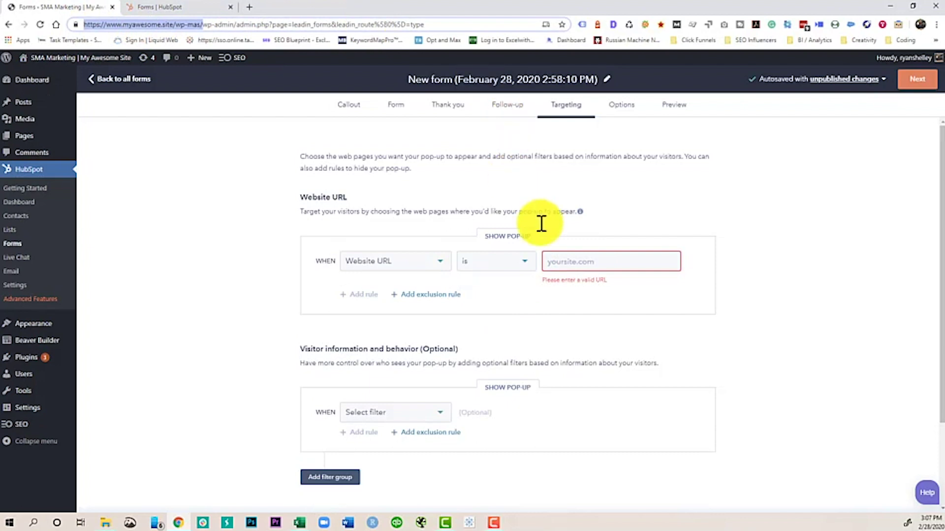
pyautogui.click(569, 257)
pyautogui.hotkey('ctrl', 'v')
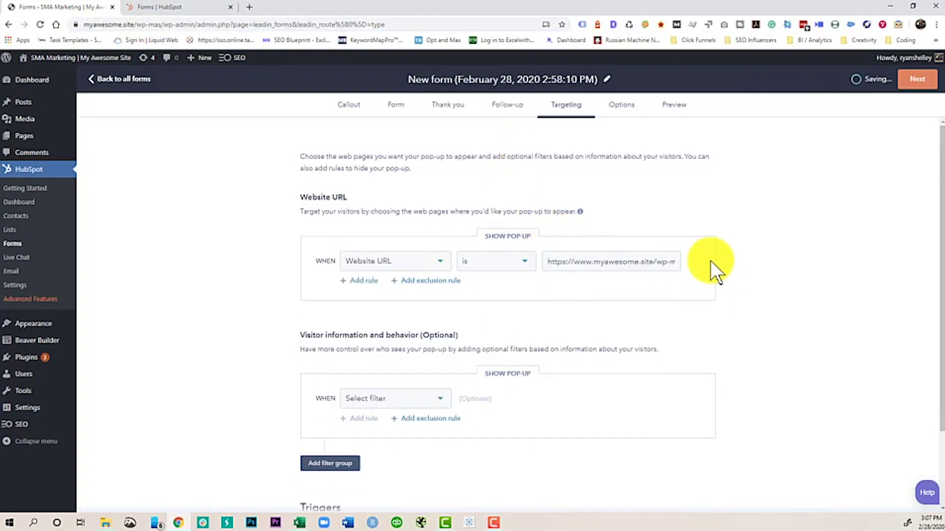
pyautogui.scroll(-3, 426, 270)
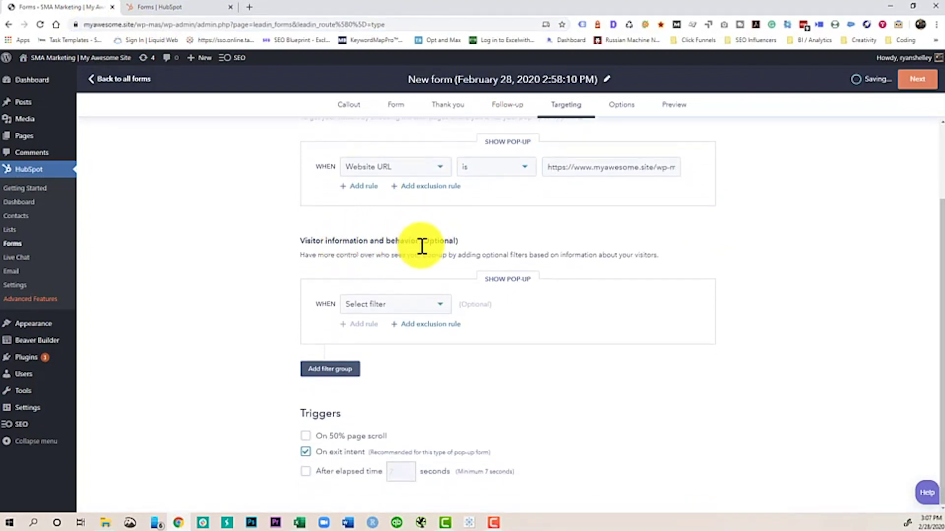
pyautogui.click(436, 305)
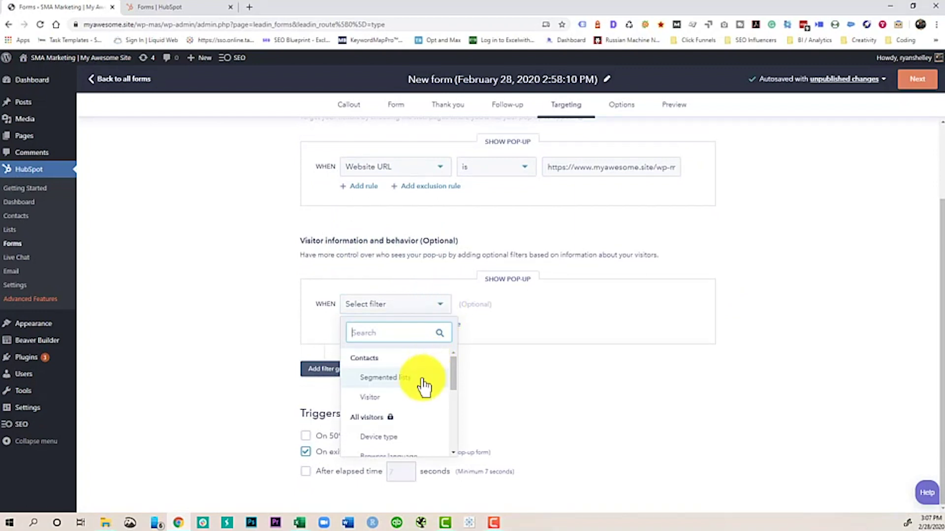
pyautogui.scroll(-1, 409, 394)
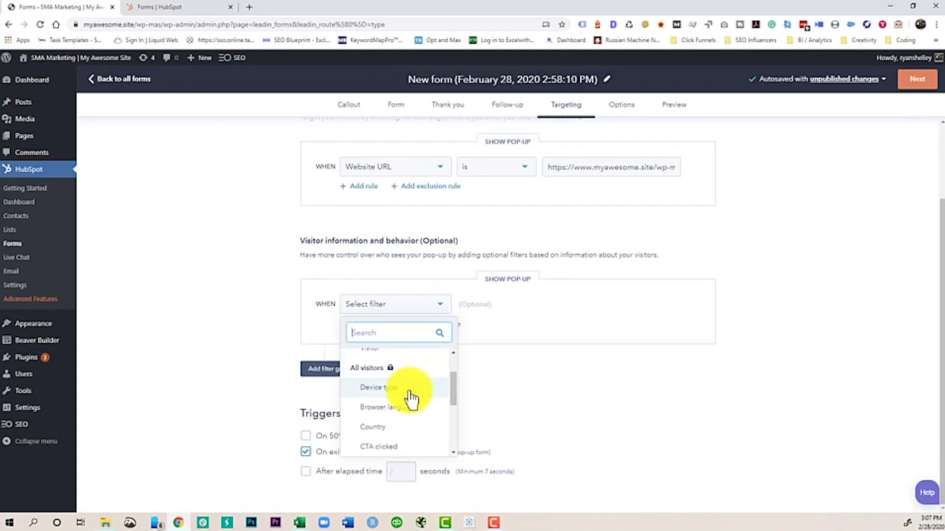
pyautogui.scroll(-2, 411, 396)
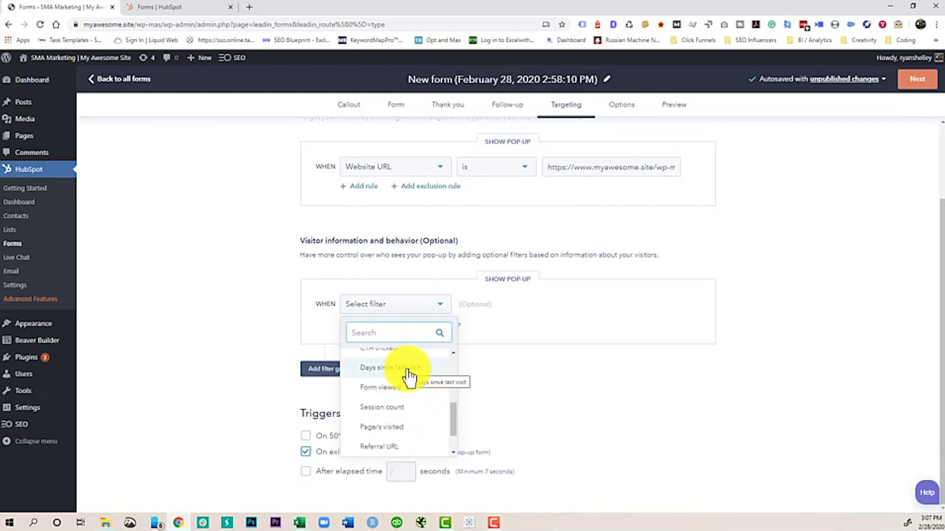
pyautogui.scroll(-1, 409, 377)
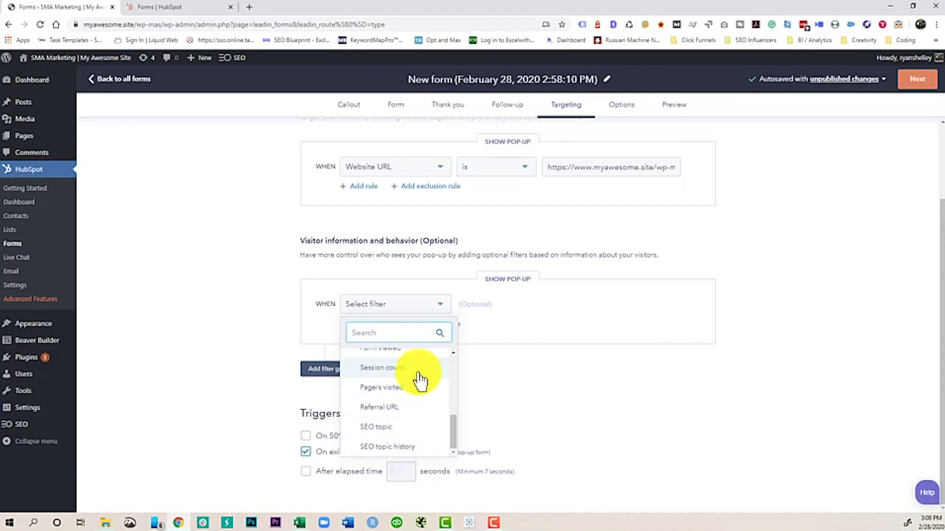
pyautogui.scroll(6, 419, 389)
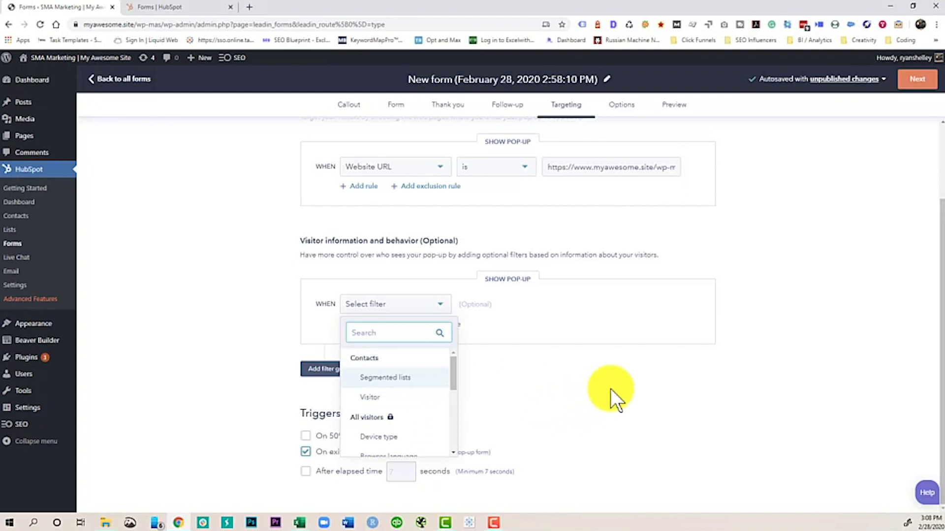
pyautogui.click(631, 361)
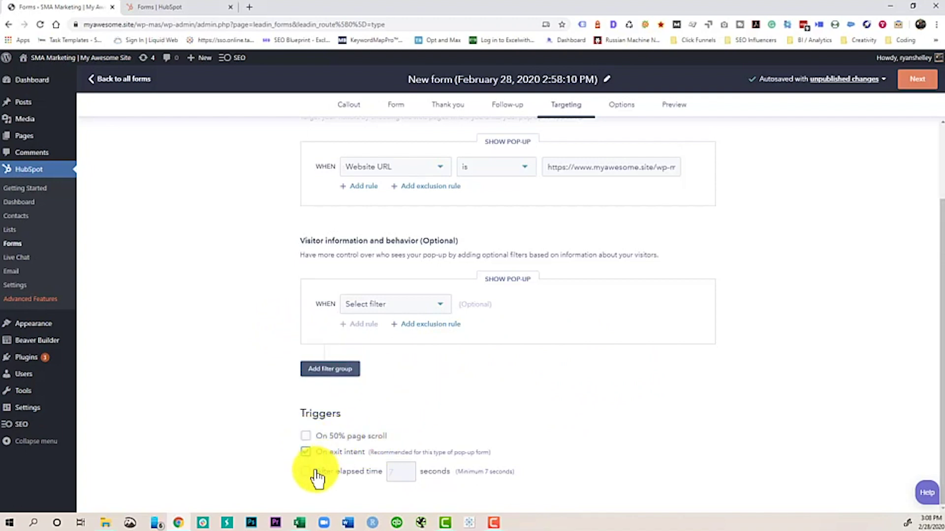
pyautogui.click(306, 451)
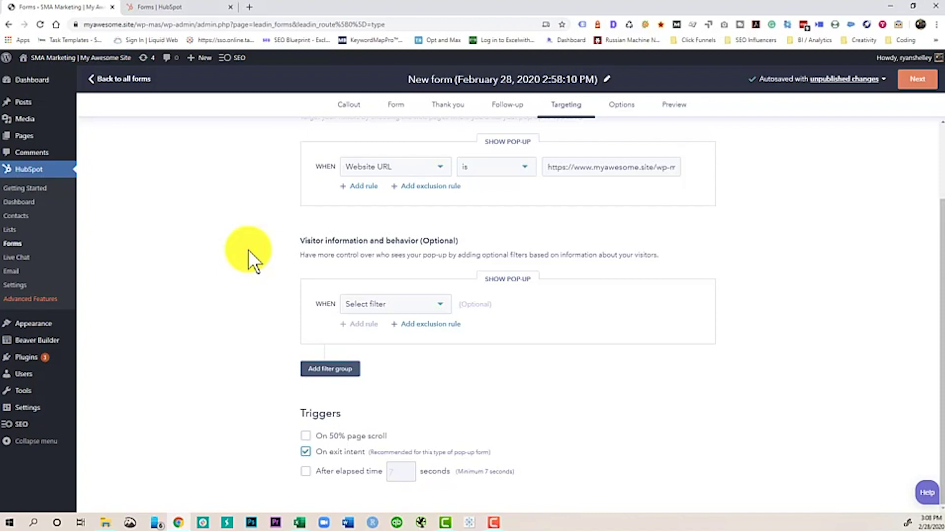
pyautogui.scroll(2, 470, 285)
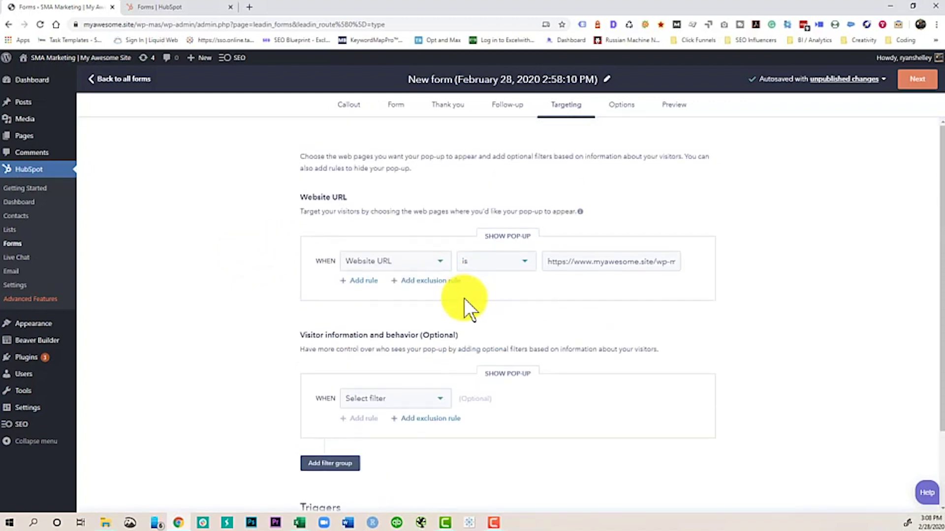
# Step: Under Options, make a dismissed pop-up show again after One day, then open the Preview
pyautogui.click(620, 106)
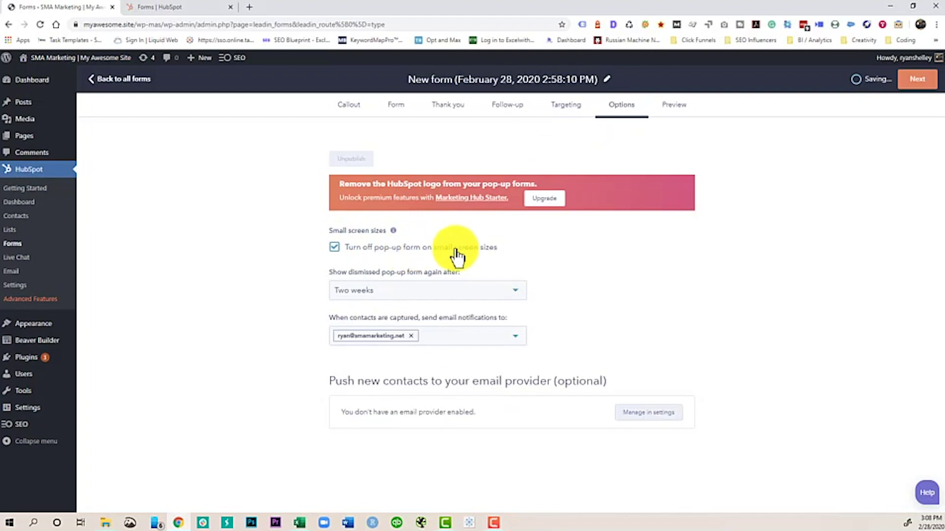
pyautogui.click(389, 296)
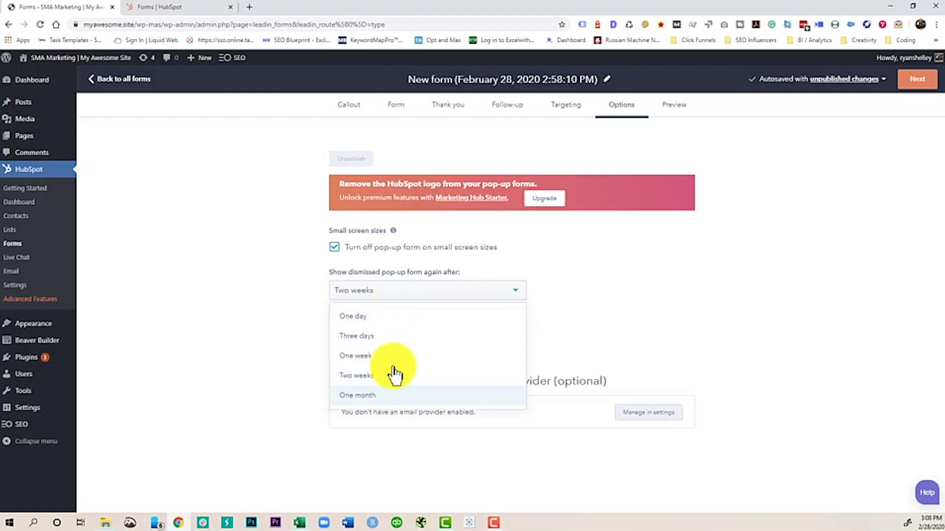
pyautogui.click(394, 324)
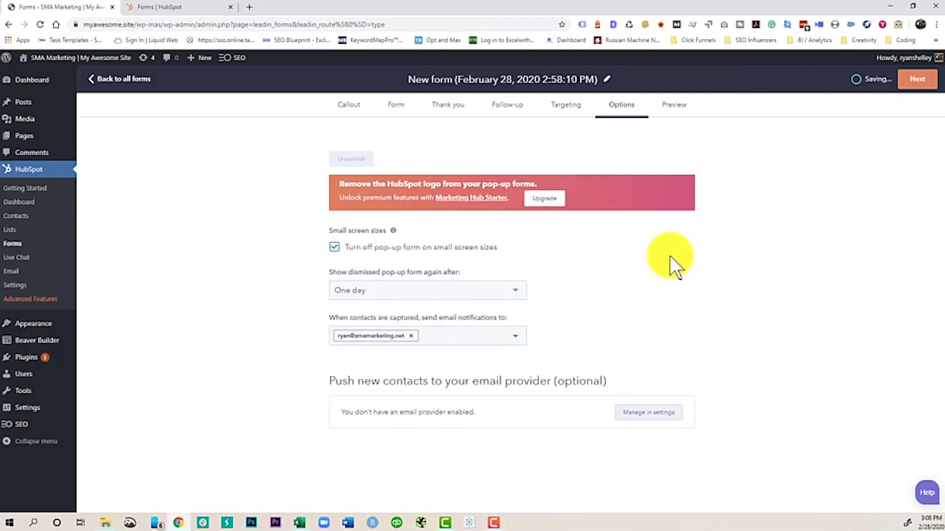
pyautogui.click(671, 107)
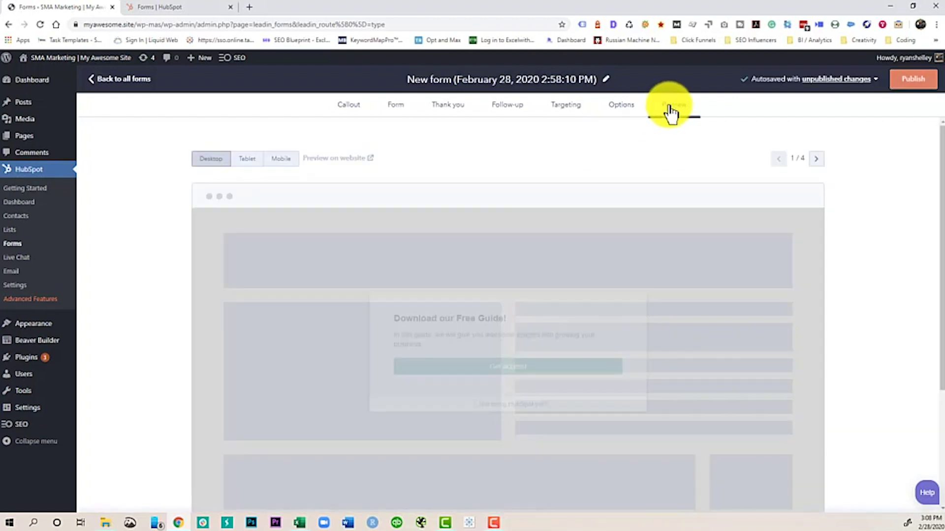
# Step: In the preview, click Get access and tick the consent checkbox
pyautogui.click(521, 333)
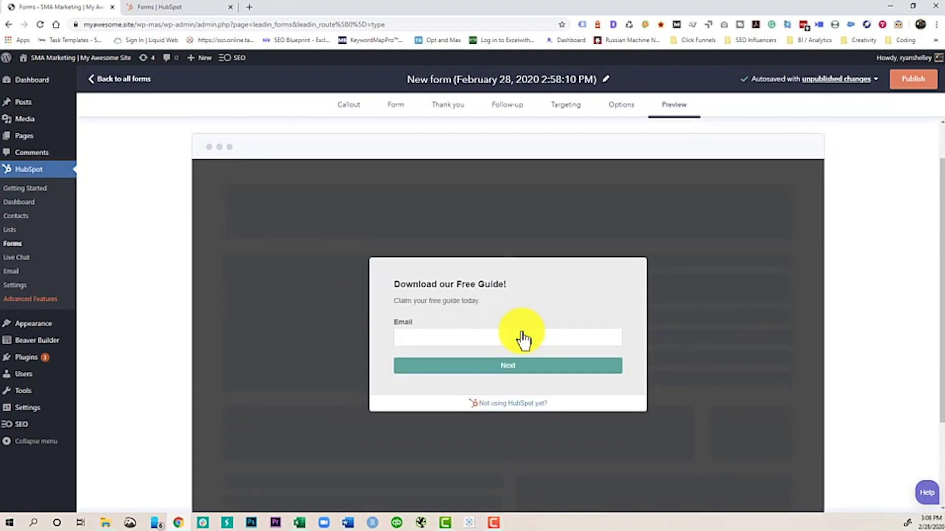
pyautogui.scroll(-5, 521, 310)
pyautogui.scroll(-1, 446, 267)
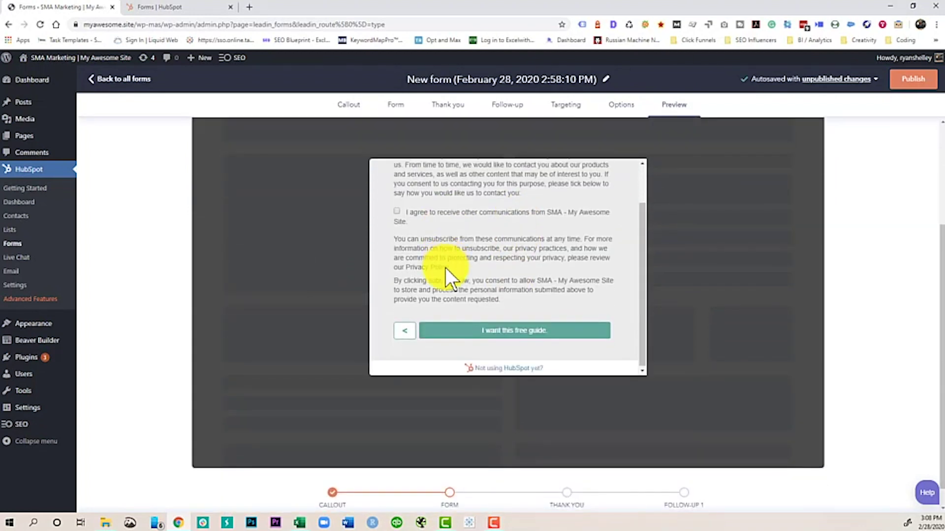
pyautogui.scroll(1, 445, 270)
pyautogui.click(399, 261)
pyautogui.scroll(-1, 452, 250)
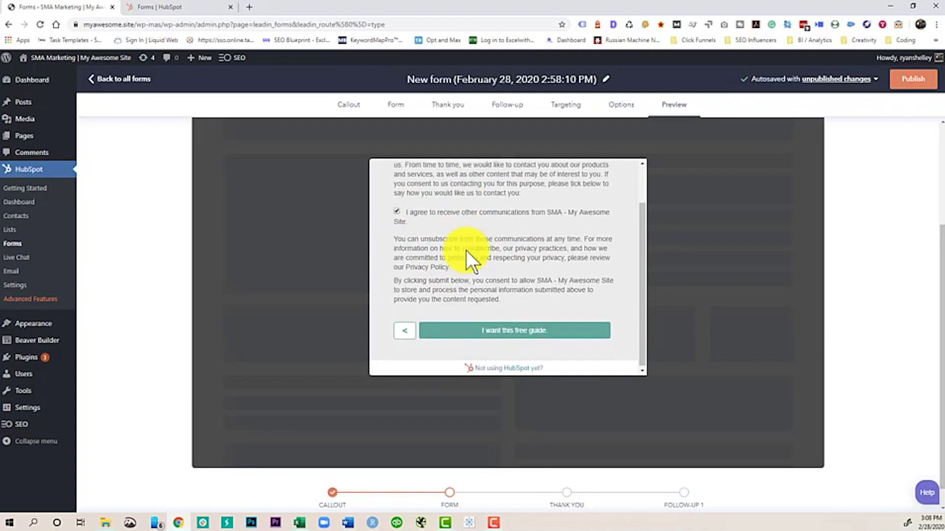
# Step: Close the preview pop-up, then publish the form and set it live
pyautogui.click(514, 334)
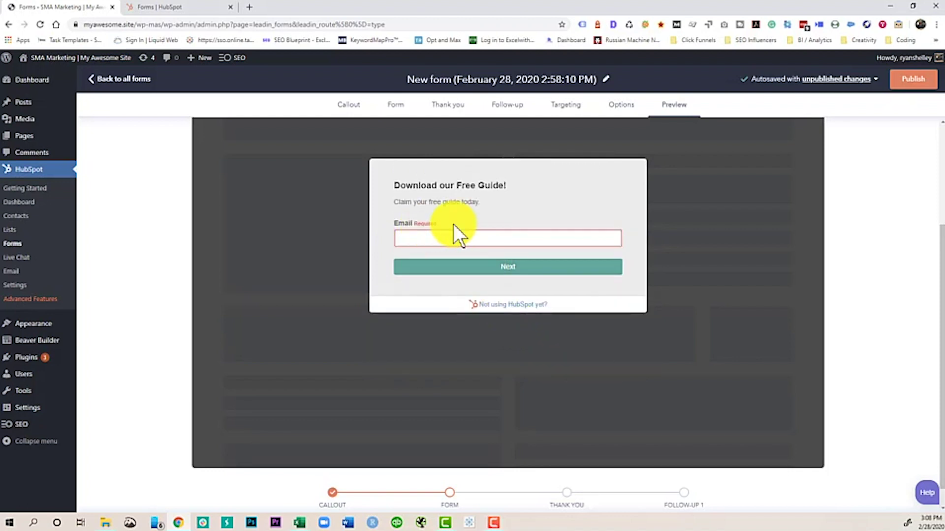
pyautogui.click(719, 269)
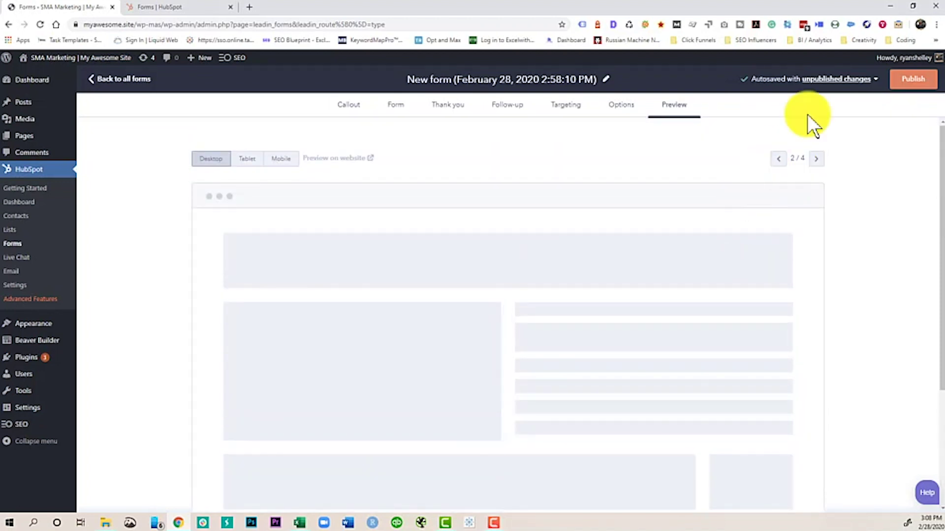
pyautogui.click(919, 81)
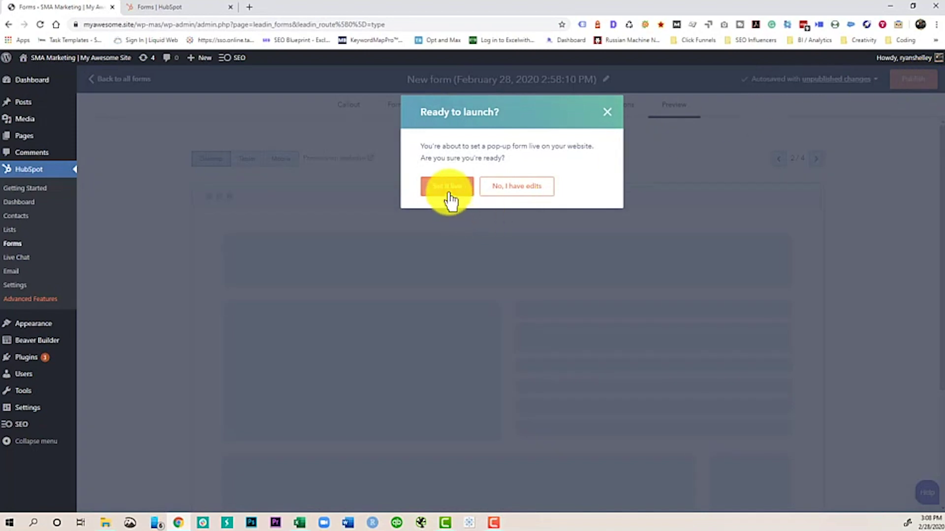
pyautogui.click(447, 190)
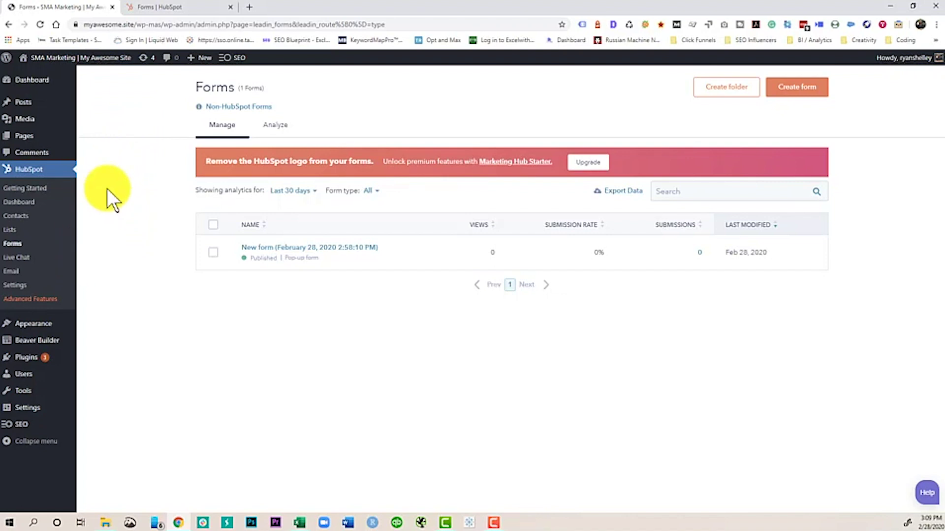
# Step: On the live site, submit the pop-up with a saved email and consent, then close the thank-you pop-up
pyautogui.click(60, 60)
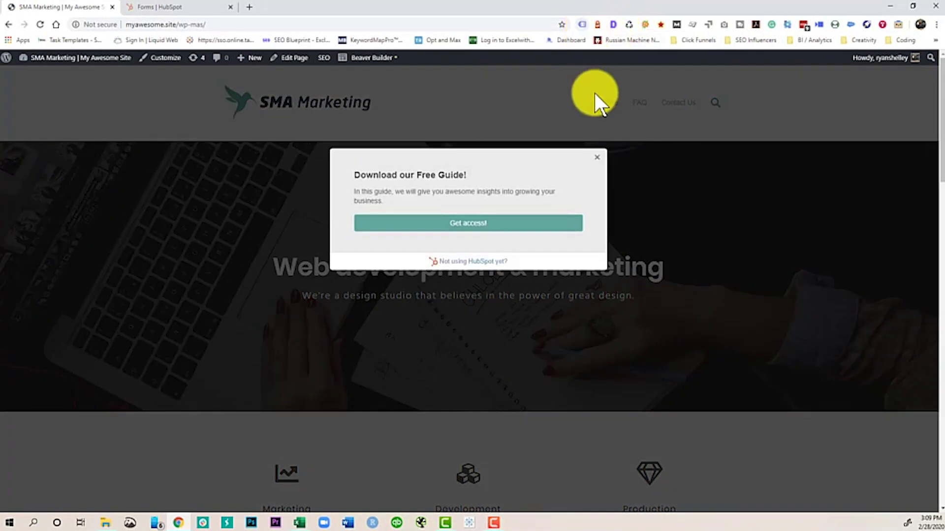
pyautogui.click(467, 226)
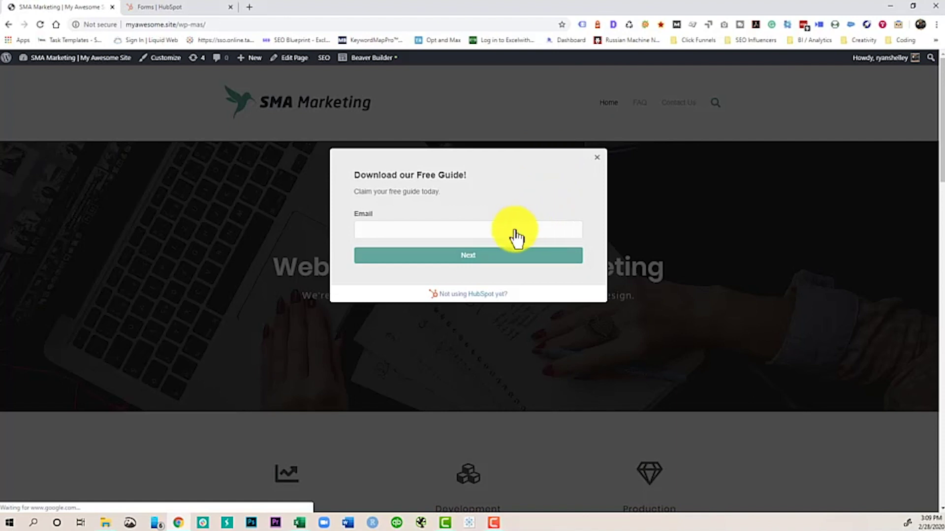
pyautogui.click(504, 232)
pyautogui.click(457, 254)
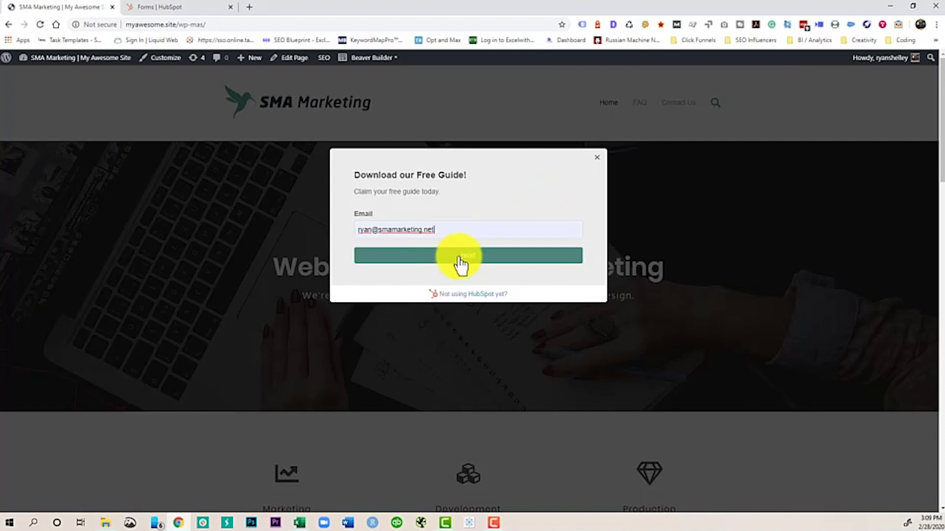
pyautogui.click(508, 257)
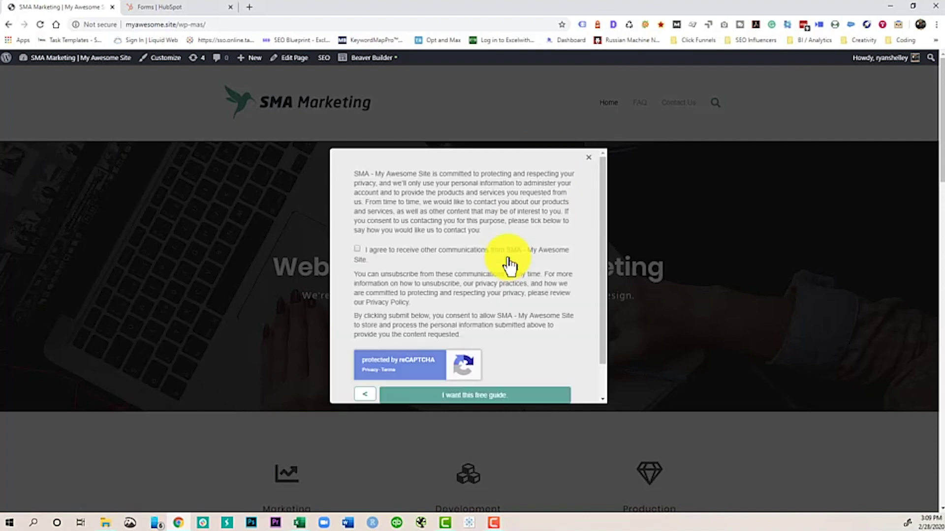
pyautogui.click(362, 249)
pyautogui.scroll(-1, 400, 253)
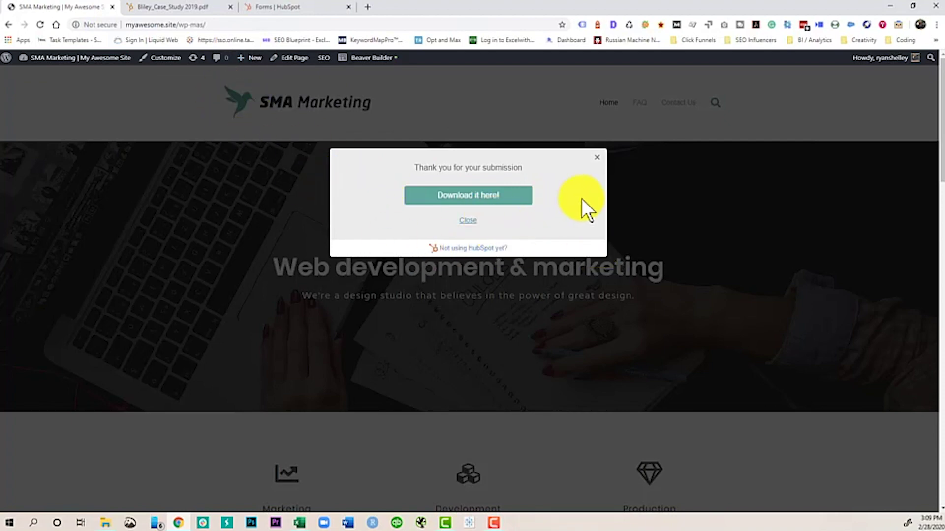
pyautogui.click(597, 157)
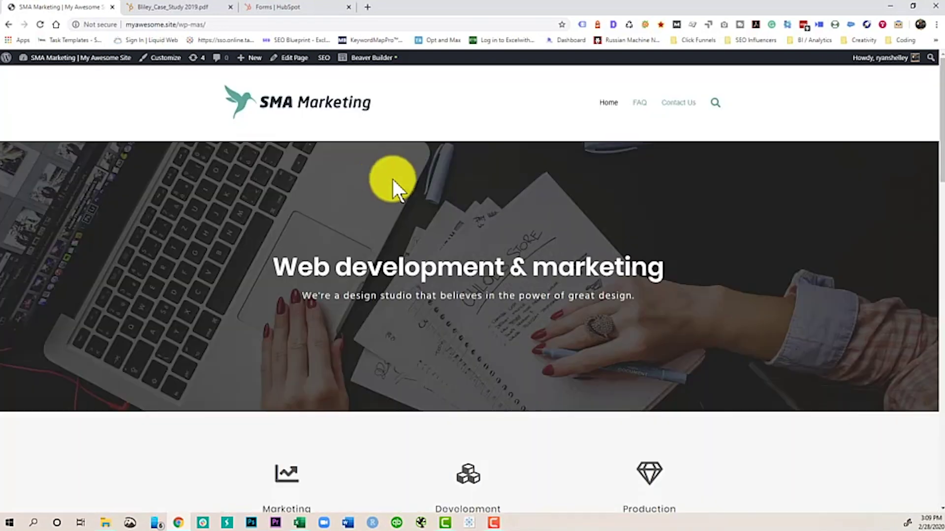